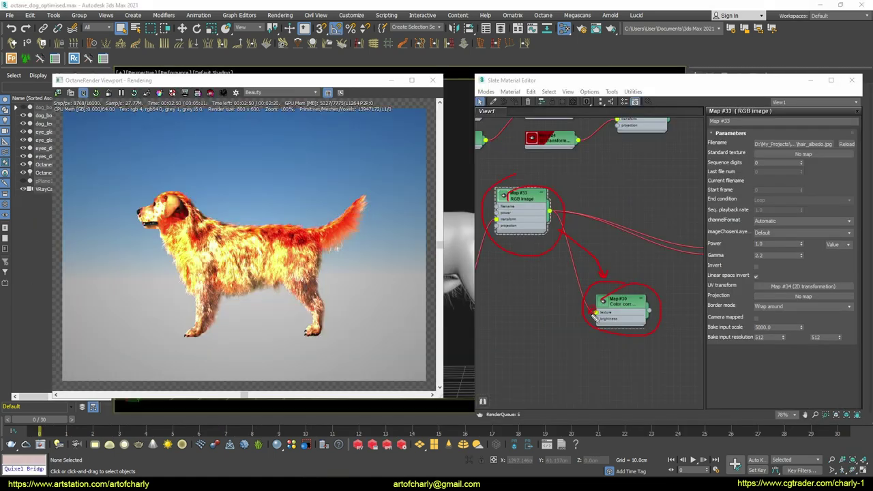
Show the settings of the Map #10 RS Hair Random Color node feeding the RS Hair material.
{"action": "right_click", "coordinate": [542, 306]}
{"action": "mouse_move", "coordinate": [565, 321]}
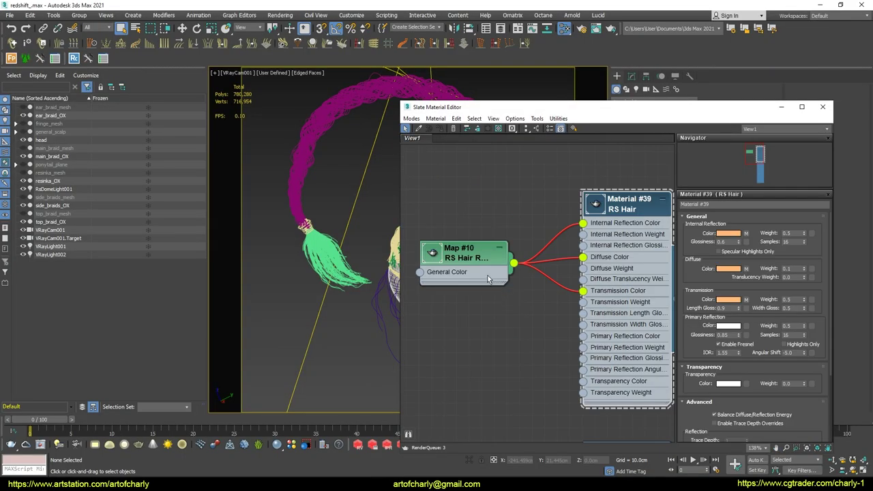
{"action": "left_click", "coordinate": [462, 260]}
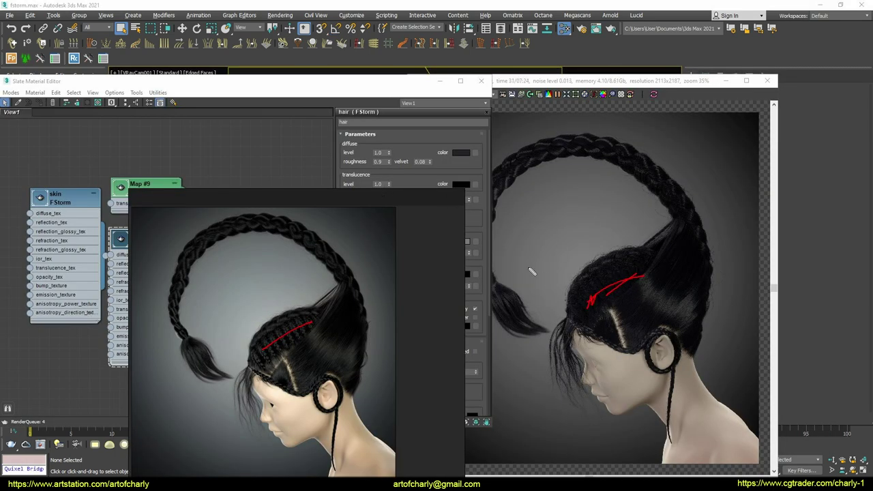
Arrange the FStorm hair material's node view beside the braided-hair renders.
{"action": "left_click_drag", "start_coordinate": [512, 231], "coordinate": [598, 272]}
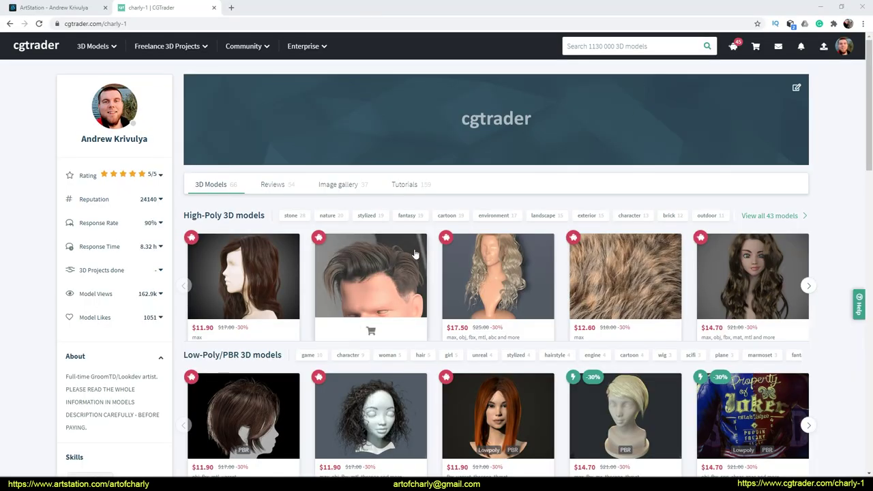
Browse the CGTrader hair-model listing, then open Prints on the ArtStation store.
{"action": "scroll", "coordinate": [414, 253], "scroll_direction": "down", "scroll_amount": 7}
{"action": "scroll", "coordinate": [411, 271], "scroll_direction": "up", "scroll_amount": 4}
{"action": "scroll", "coordinate": [411, 270], "scroll_direction": "up", "scroll_amount": 10}
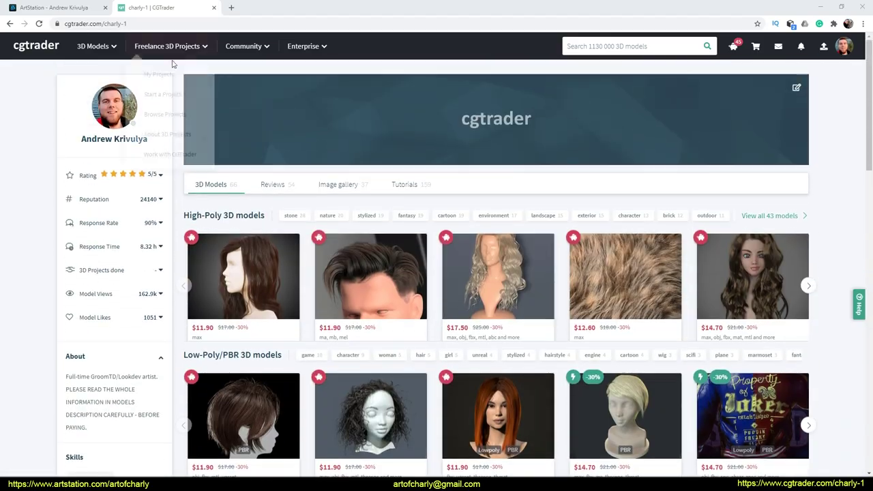
{"action": "left_click", "coordinate": [54, 7]}
{"action": "scroll", "coordinate": [286, 313], "scroll_direction": "up", "scroll_amount": 2}
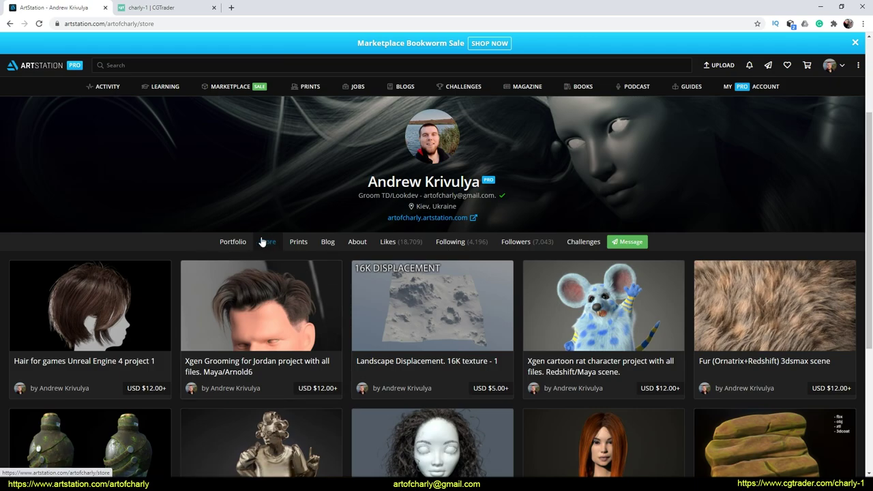
{"action": "left_click", "coordinate": [299, 241]}
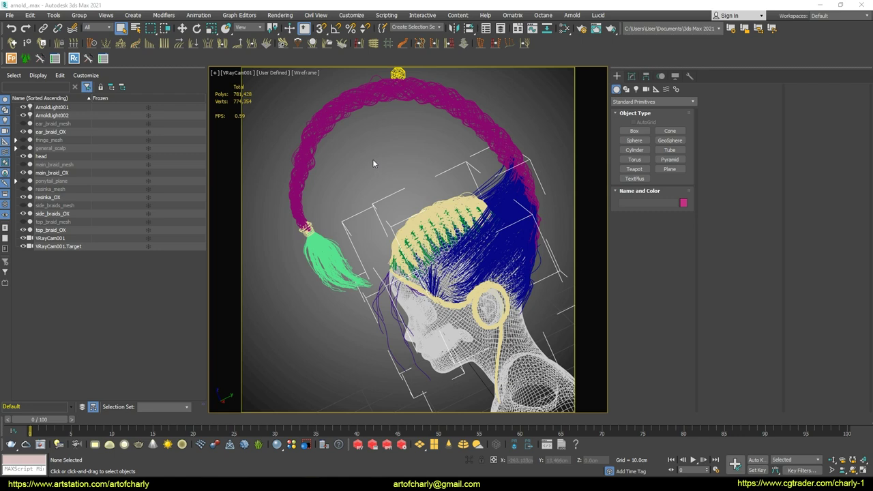
{"action": "left_click", "coordinate": [332, 190]}
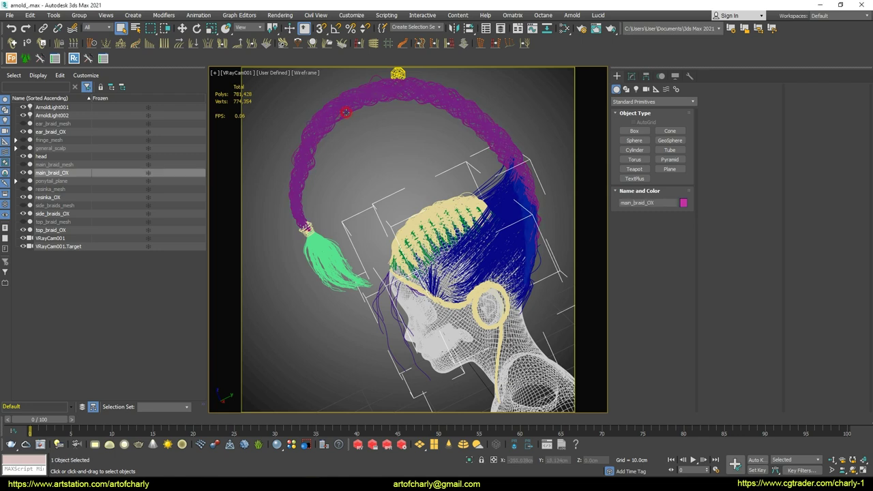
{"action": "left_click", "coordinate": [335, 256]}
{"action": "left_click", "coordinate": [440, 206]}
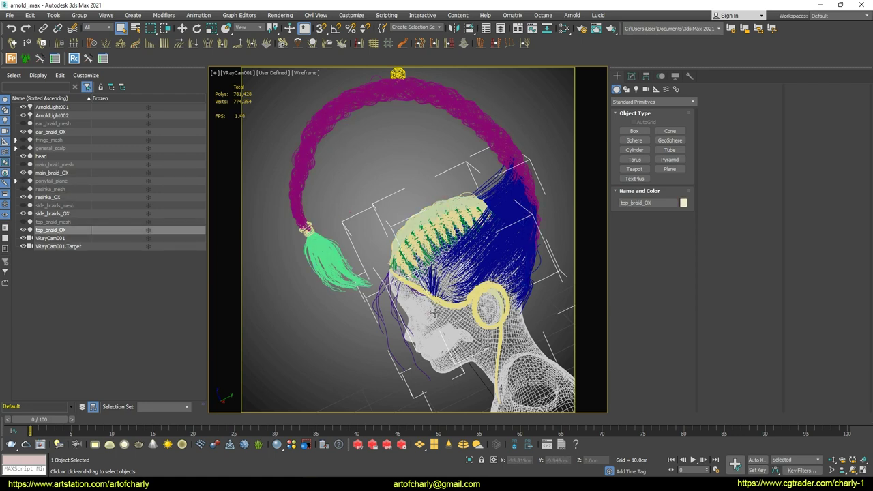
{"action": "left_click", "coordinate": [468, 307]}
{"action": "key", "text": "m"}
{"action": "left_click", "coordinate": [587, 126]}
{"action": "left_click", "coordinate": [536, 117]}
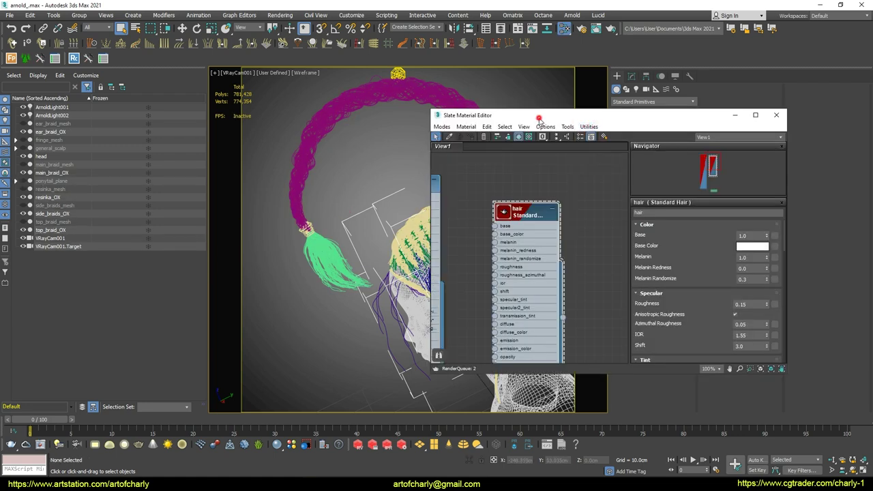
{"action": "left_click_drag", "start_coordinate": [535, 117], "coordinate": [452, 83]}
{"action": "left_click_drag", "start_coordinate": [702, 341], "coordinate": [779, 428]}
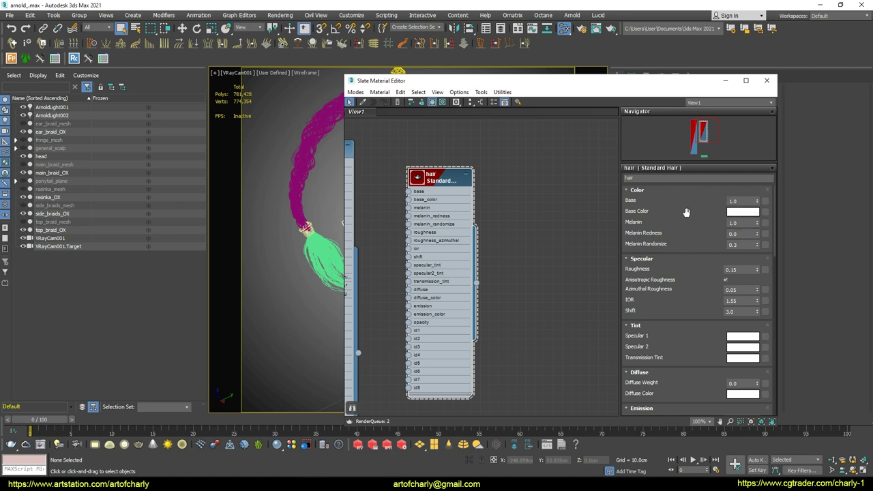
{"action": "scroll", "coordinate": [715, 271], "scroll_direction": "down", "scroll_amount": 3}
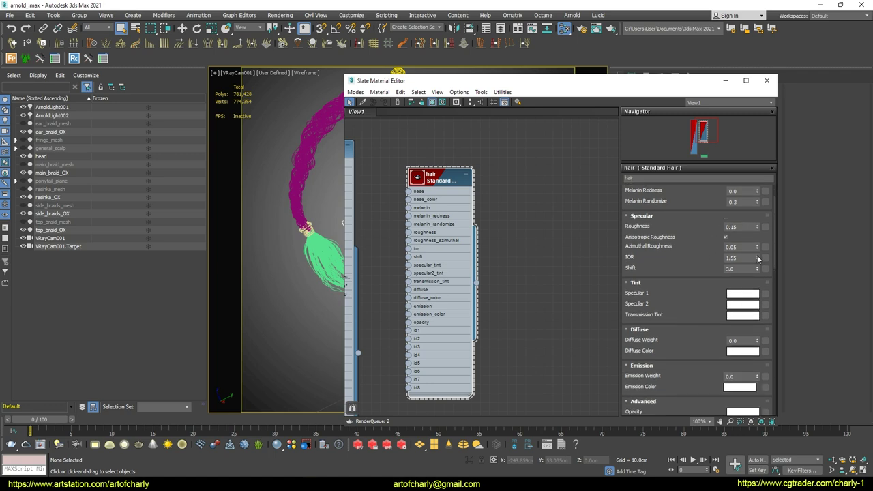
{"action": "scroll", "coordinate": [707, 315], "scroll_direction": "down", "scroll_amount": 5}
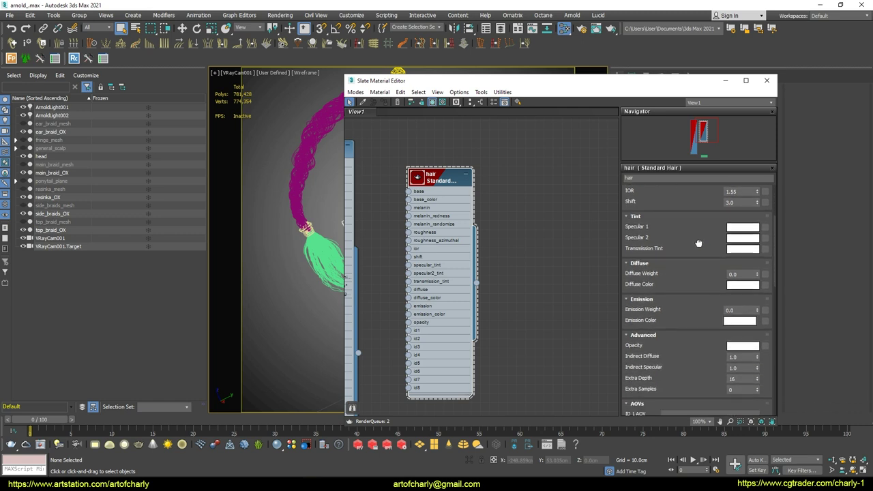
{"action": "scroll", "coordinate": [698, 334], "scroll_direction": "down", "scroll_amount": 20}
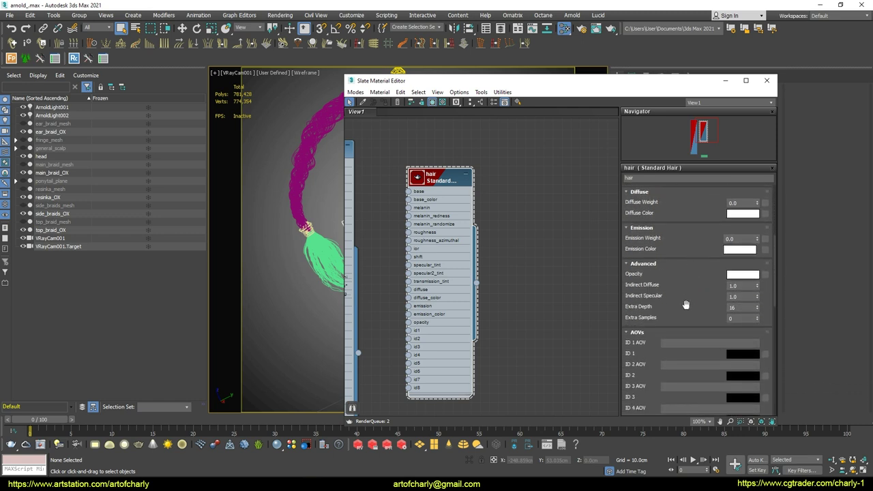
{"action": "scroll", "coordinate": [684, 293], "scroll_direction": "down", "scroll_amount": 13}
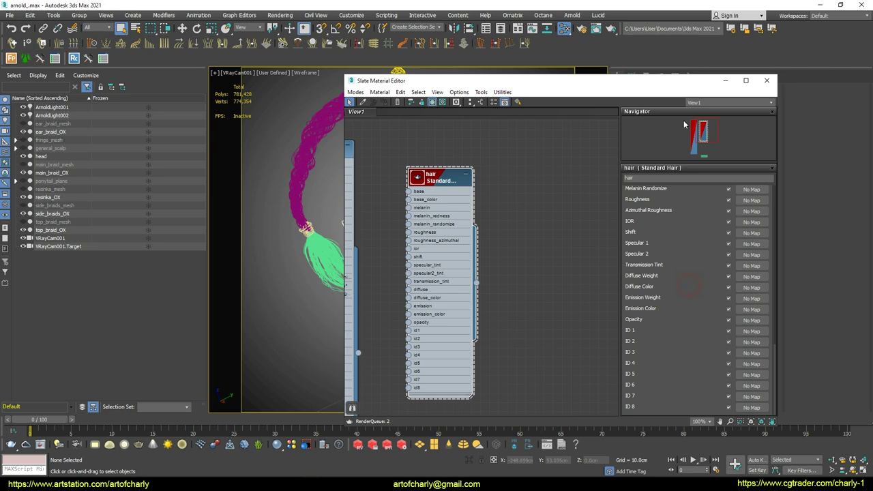
{"action": "scroll", "coordinate": [695, 263], "scroll_direction": "up", "scroll_amount": 13}
{"action": "scroll", "coordinate": [690, 217], "scroll_direction": "up", "scroll_amount": 20}
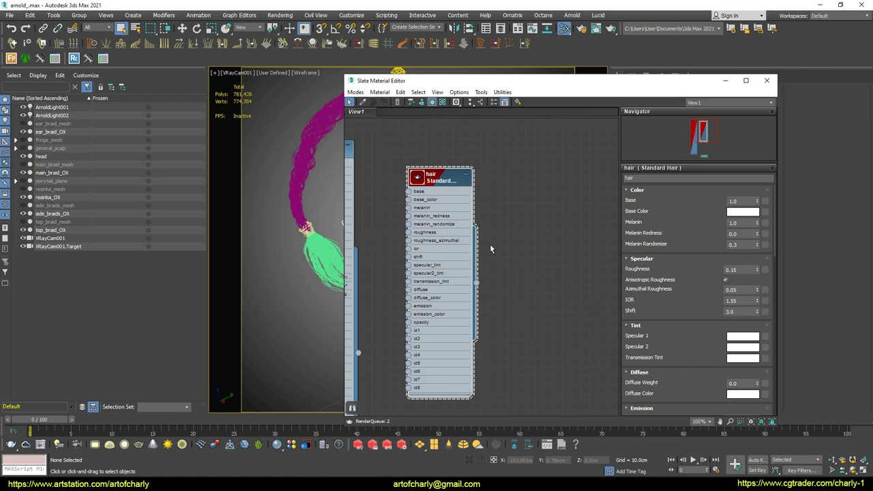
{"action": "left_click", "coordinate": [766, 80]}
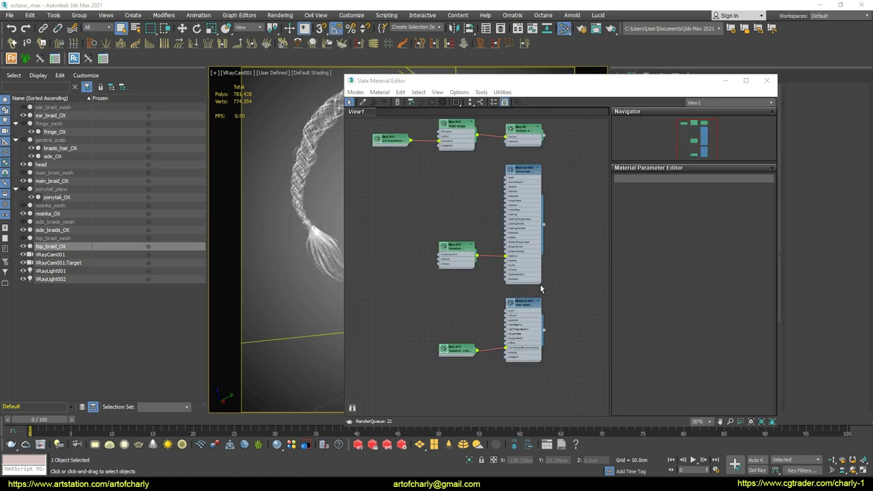
Show Material #61's hair parameters and inspect its Melanin value.
{"action": "scroll", "coordinate": [541, 289], "scroll_direction": "up", "scroll_amount": 5}
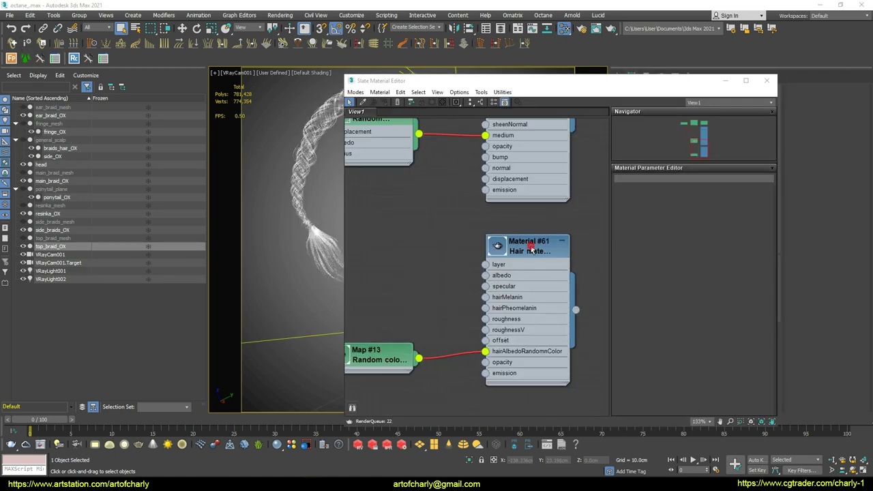
{"action": "double_click", "coordinate": [559, 286]}
{"action": "middle_click_drag", "start_coordinate": [426, 279], "coordinate": [440, 274]}
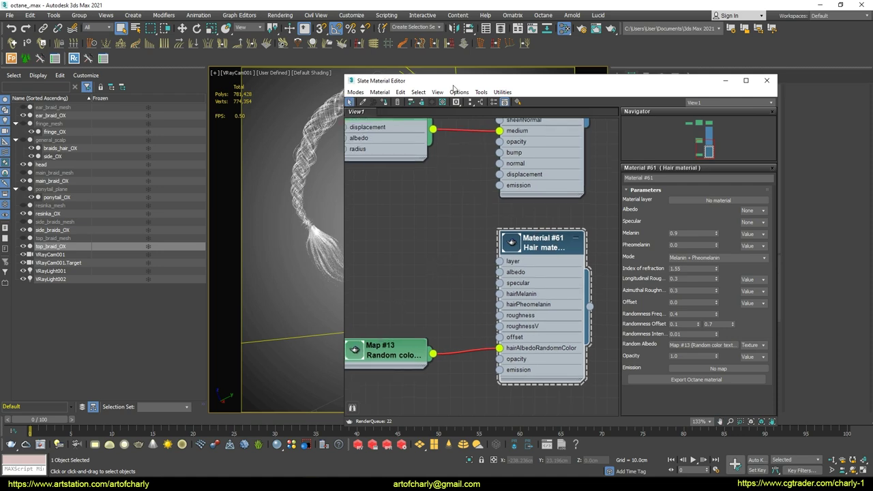
{"action": "mouse_move", "coordinate": [471, 85]}
{"action": "left_mouse_down"}
{"action": "mouse_move", "coordinate": [624, 85]}
{"action": "mouse_move", "coordinate": [482, 86]}
{"action": "left_mouse_up"}
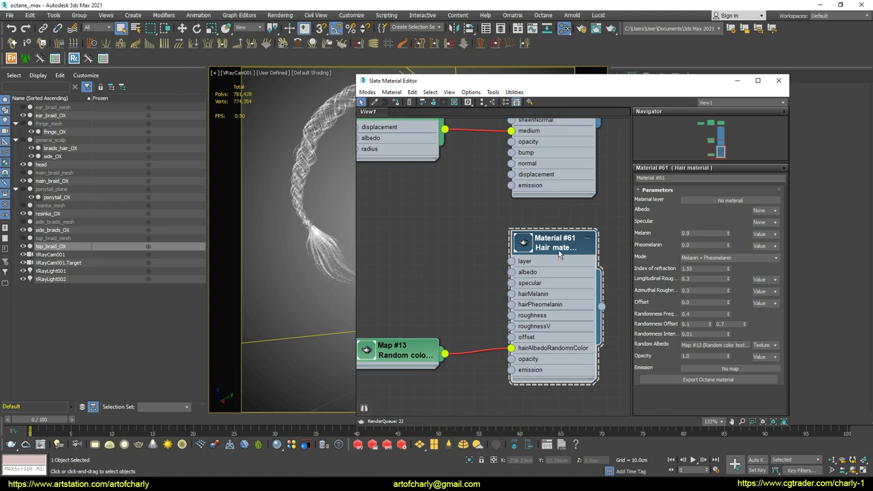
{"action": "left_click", "coordinate": [694, 232]}
Inspect the Random color texture's settings, then return to Material #61's hair parameters.
{"action": "middle_click_drag", "start_coordinate": [434, 300], "coordinate": [467, 281]}
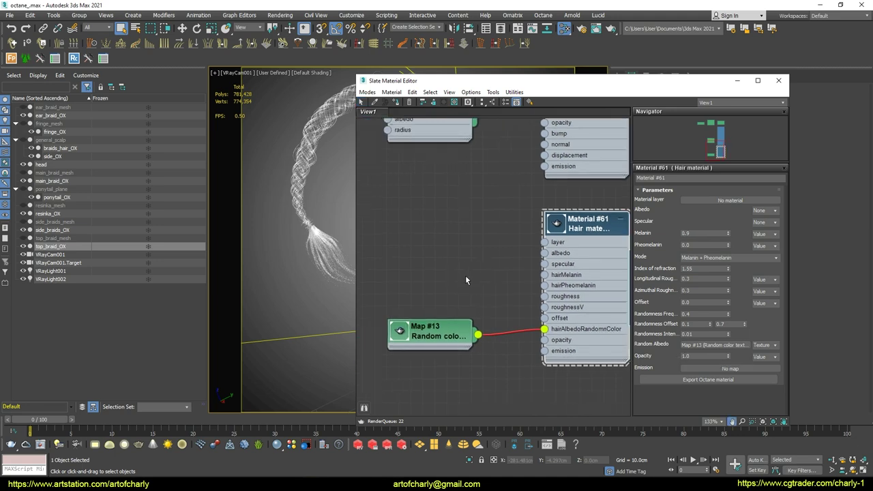
{"action": "double_click", "coordinate": [446, 336]}
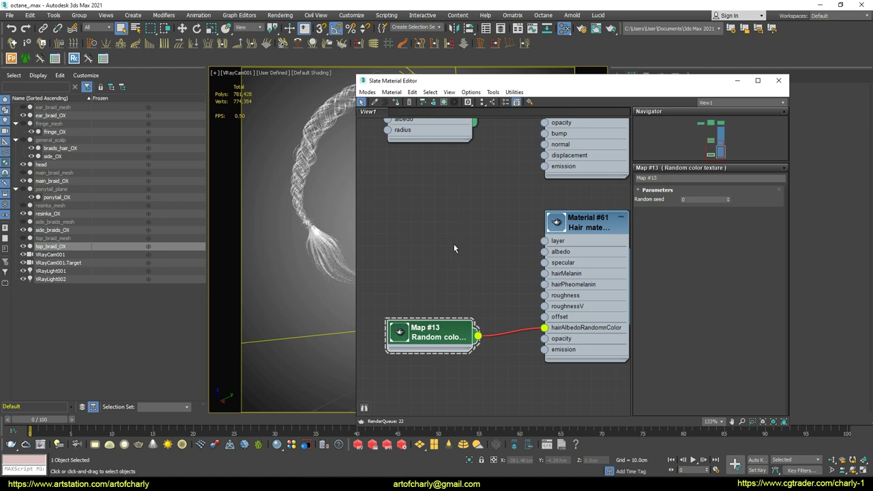
{"action": "middle_click_drag", "start_coordinate": [580, 227], "coordinate": [563, 227]}
{"action": "double_click", "coordinate": [563, 227]}
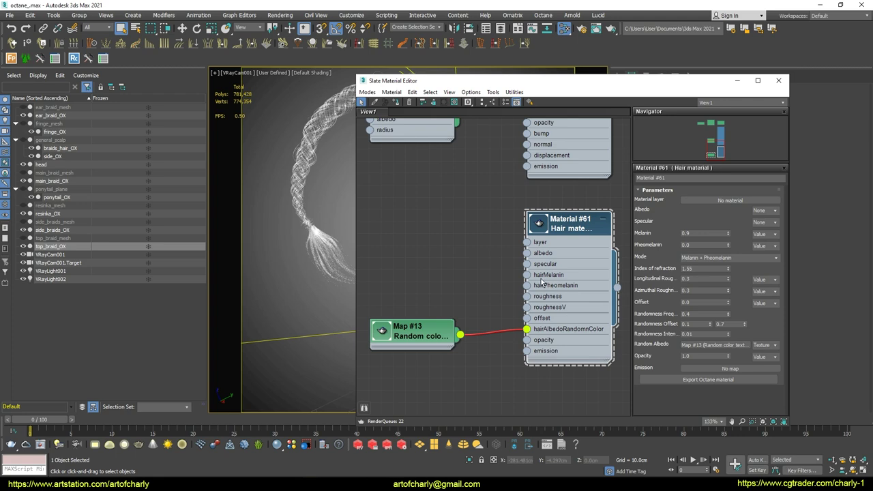
{"action": "middle_click_drag", "start_coordinate": [467, 241], "coordinate": [463, 291]}
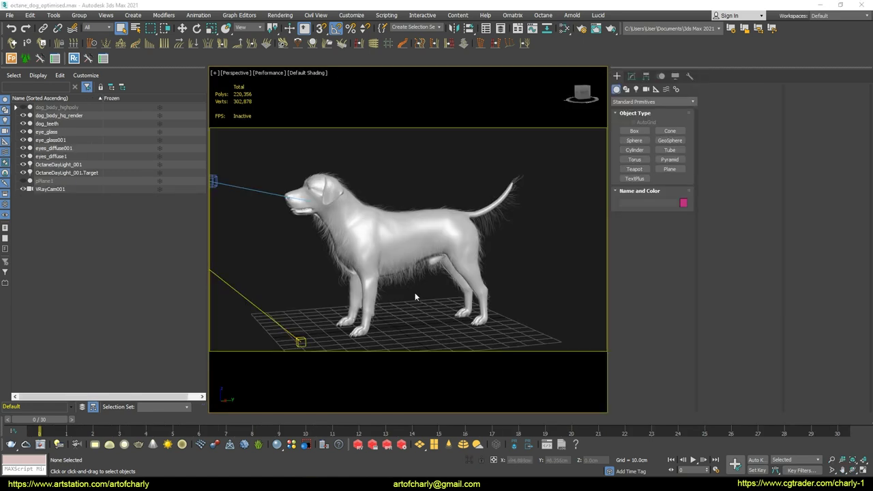
Open the Slate editor, locate Material #53 and its texture nodes, and orbit the dog render.
{"action": "left_click", "coordinate": [423, 172]}
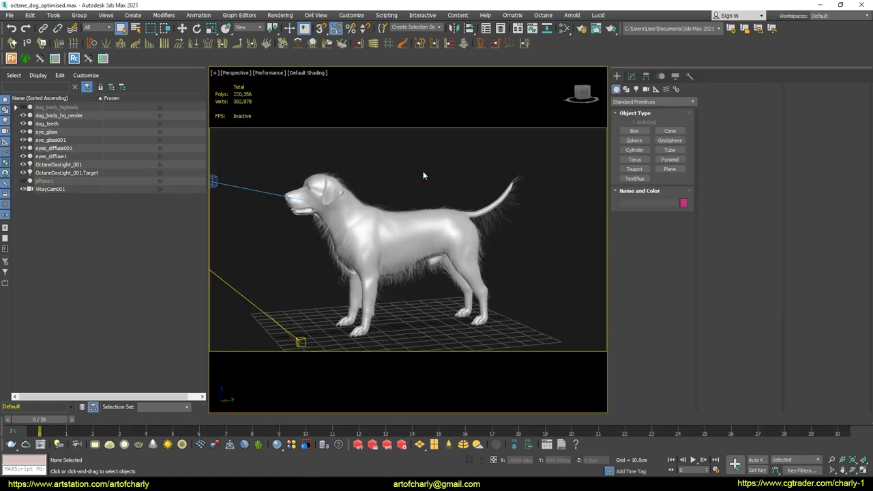
{"action": "key", "text": "m"}
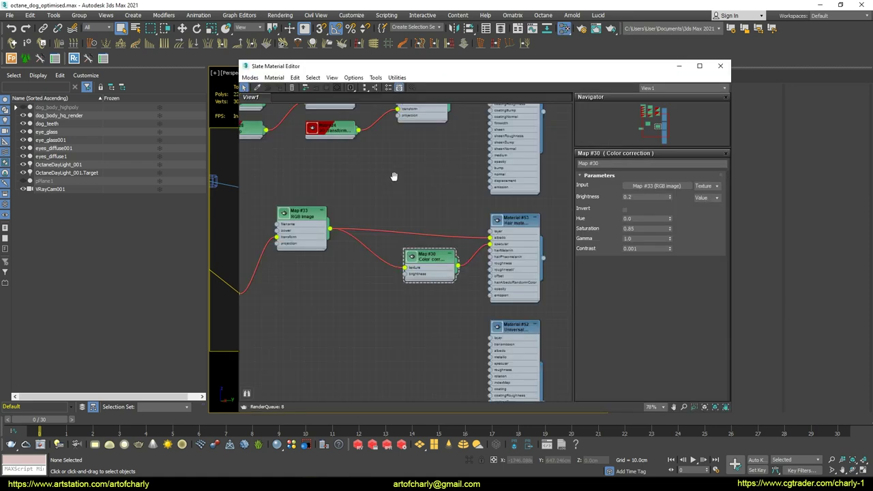
{"action": "middle_click_drag", "start_coordinate": [393, 175], "coordinate": [461, 156]}
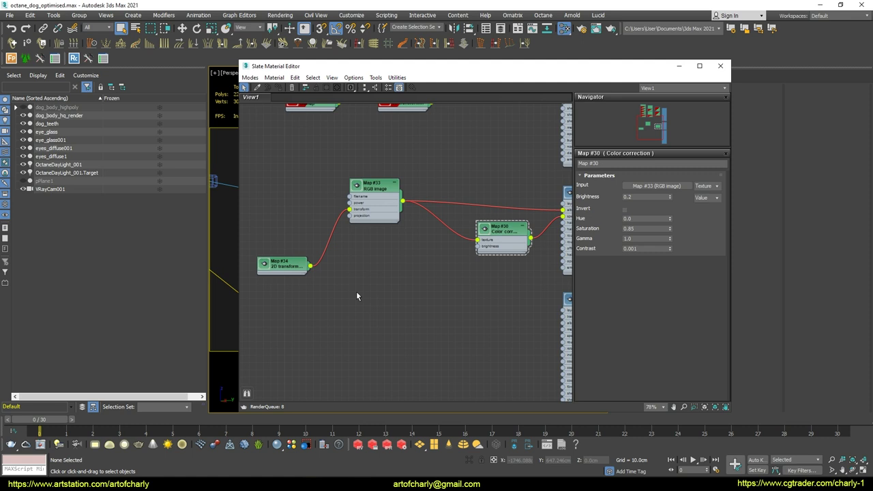
{"action": "middle_click_drag", "start_coordinate": [386, 267], "coordinate": [310, 271]}
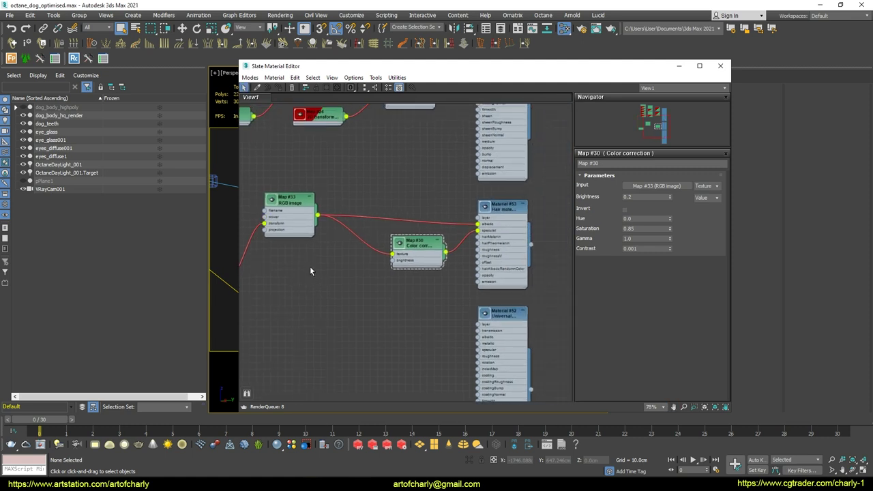
{"action": "middle_click_drag", "start_coordinate": [374, 279], "coordinate": [419, 270]}
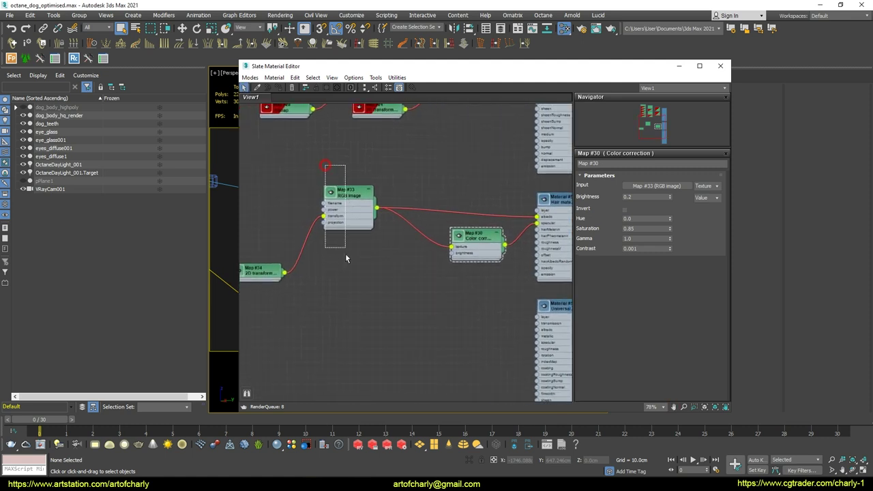
{"action": "left_click_drag", "start_coordinate": [346, 258], "coordinate": [346, 256]}
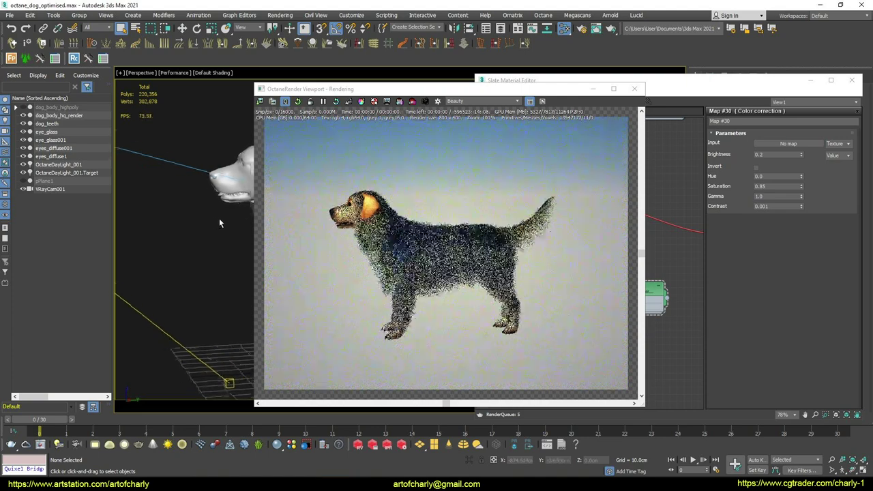
{"action": "middle_click_drag", "start_coordinate": [219, 223], "coordinate": [232, 214], "text": "alt"}
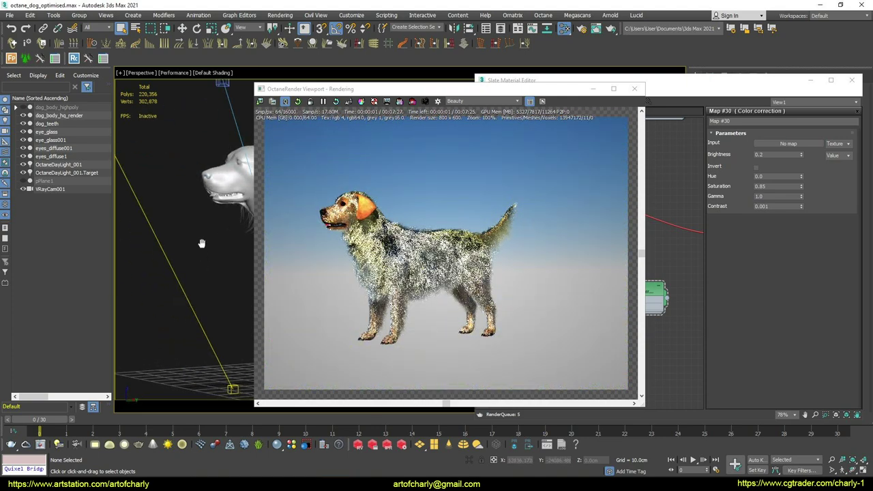
{"action": "middle_click_drag", "start_coordinate": [202, 266], "coordinate": [174, 256], "text": "alt"}
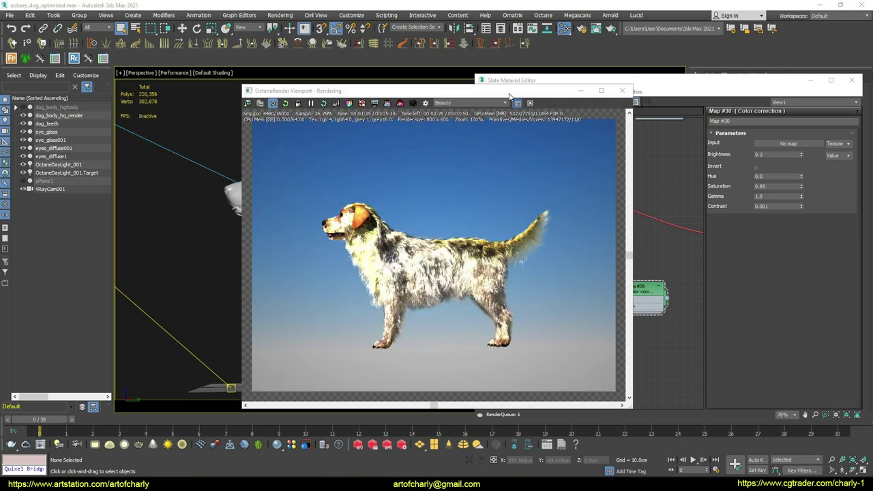
Wire Map #33's RGB image texture into Material #53's specular, turning the fur orange-red.
{"action": "left_click_drag", "start_coordinate": [513, 89], "coordinate": [306, 76]}
{"action": "middle_click_drag", "start_coordinate": [604, 229], "coordinate": [531, 240]}
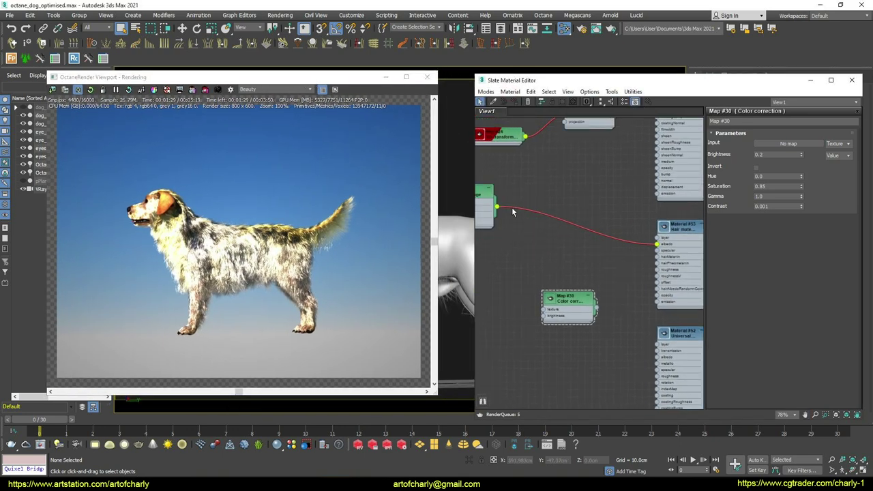
{"action": "left_click_drag", "start_coordinate": [497, 208], "coordinate": [657, 251]}
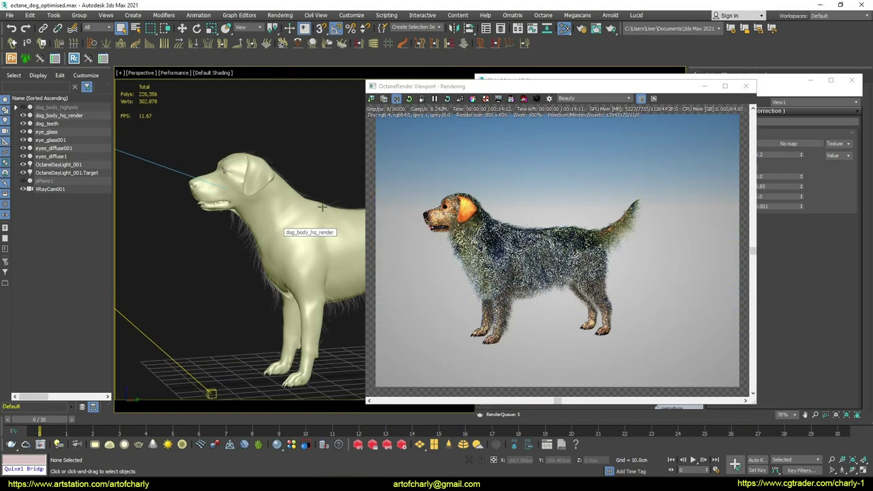
{"action": "middle_click_drag", "start_coordinate": [227, 261], "coordinate": [253, 261], "text": "alt"}
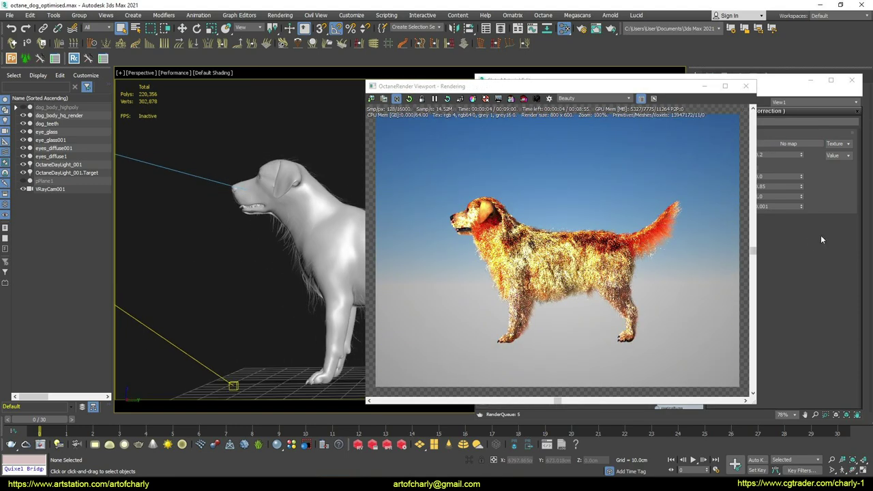
{"action": "left_click_drag", "start_coordinate": [423, 86], "coordinate": [110, 80]}
Annotate how Map #33 feeds the texture input of the Map #30 Color correction node.
{"action": "left_click", "coordinate": [572, 295]}
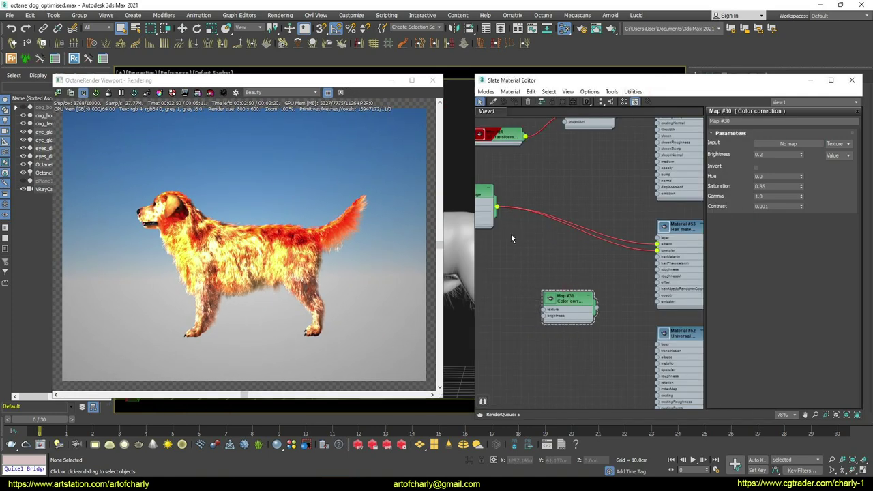
{"action": "left_click", "coordinate": [484, 198]}
{"action": "middle_click_drag", "start_coordinate": [484, 198], "coordinate": [536, 201]}
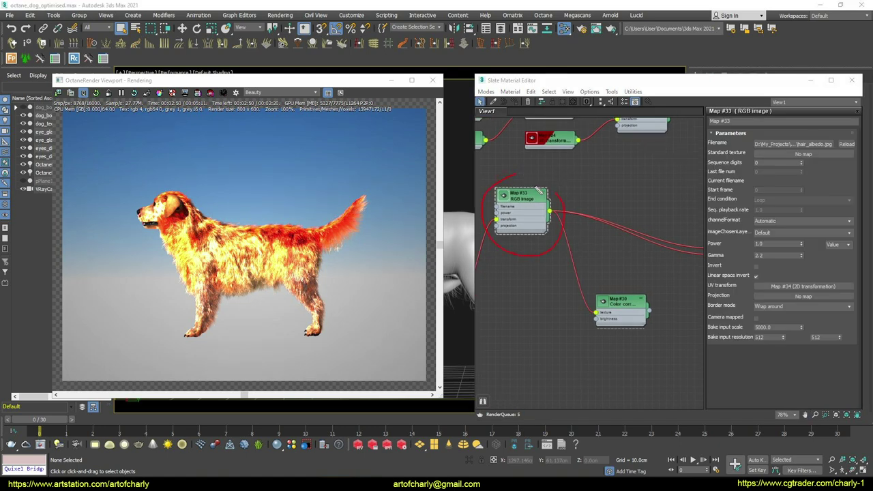
{"action": "left_click_drag", "start_coordinate": [538, 190], "coordinate": [510, 196]}
{"action": "mouse_move", "coordinate": [563, 234]}
{"action": "left_mouse_down"}
{"action": "mouse_move", "coordinate": [605, 277]}
{"action": "mouse_move", "coordinate": [625, 282]}
{"action": "left_mouse_up"}
{"action": "left_click_drag", "start_coordinate": [585, 307], "coordinate": [636, 336]}
{"action": "key", "text": "Escape"}
{"action": "right_click", "coordinate": [539, 306]}
{"action": "mouse_move", "coordinate": [579, 320]}
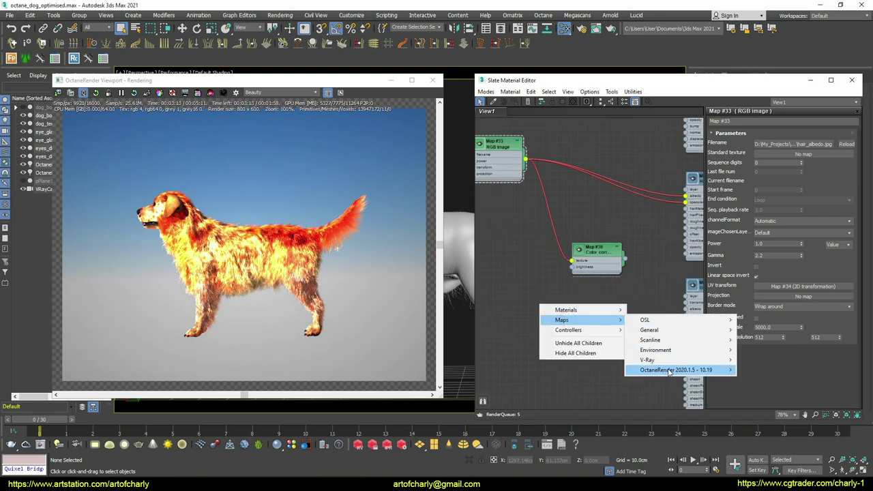
{"action": "mouse_move", "coordinate": [680, 373]}
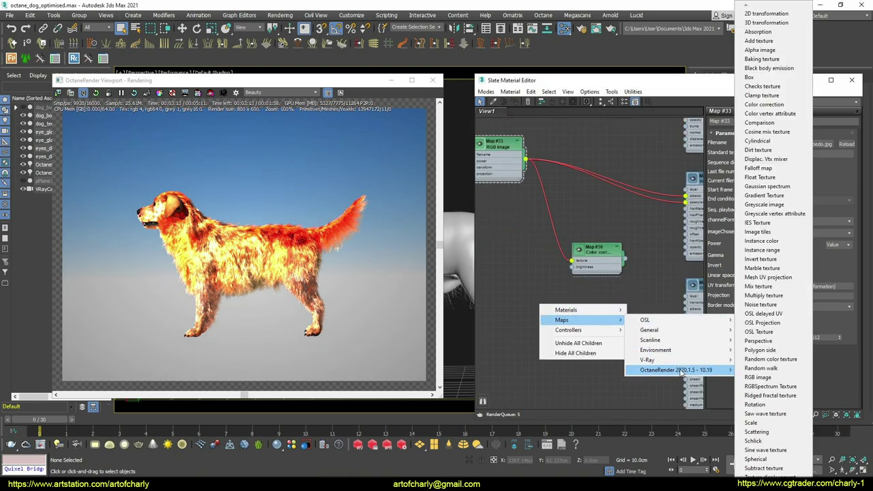
{"action": "left_click", "coordinate": [769, 105]}
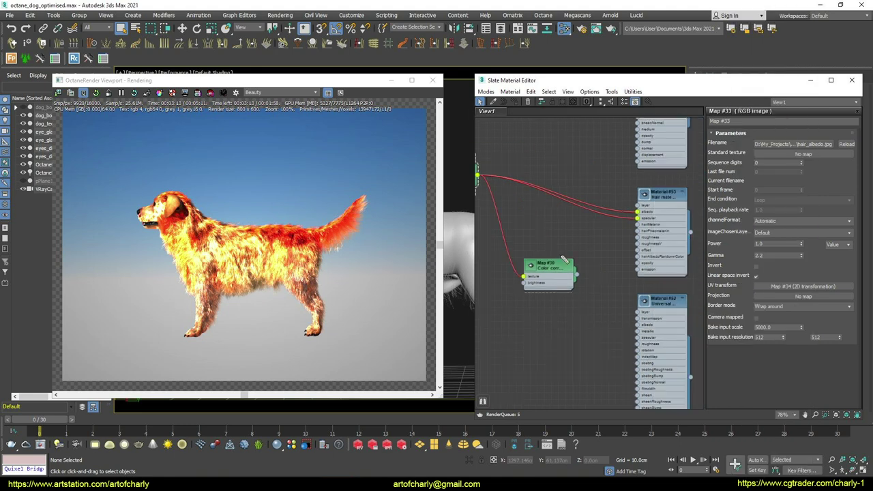
{"action": "mouse_move", "coordinate": [573, 246]}
{"action": "left_mouse_down"}
{"action": "mouse_move", "coordinate": [584, 283]}
{"action": "mouse_move", "coordinate": [584, 268]}
{"action": "left_mouse_up"}
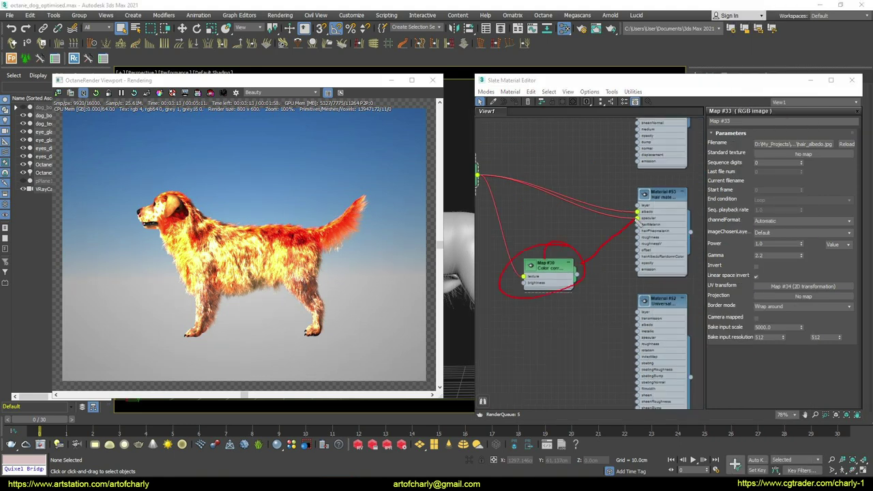
{"action": "key", "text": "Escape"}
Connect Color correction to Material #53's specular with brightness 0.2 and saturation 0.5.
{"action": "left_click_drag", "start_coordinate": [576, 276], "coordinate": [598, 266]}
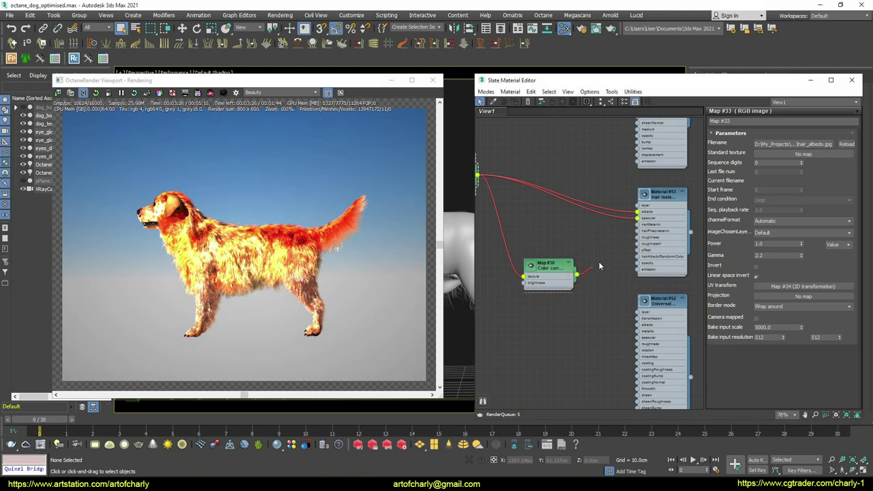
{"action": "left_click_drag", "start_coordinate": [632, 229], "coordinate": [637, 217]}
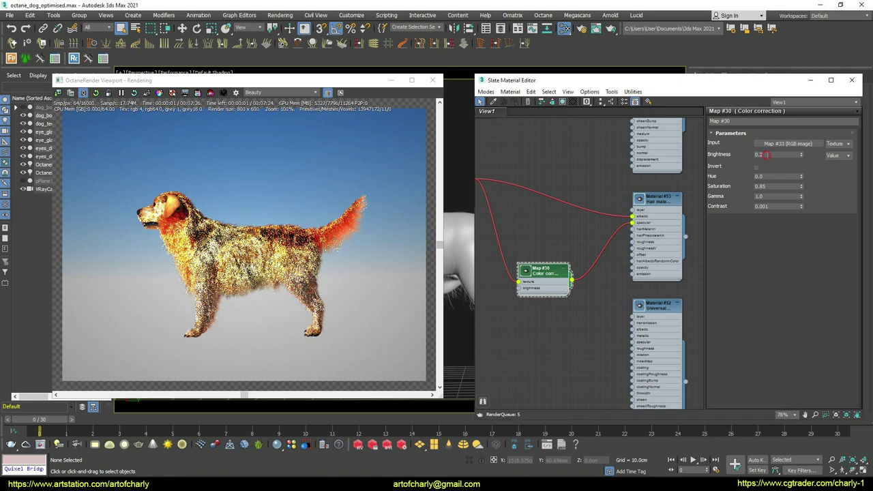
{"action": "key", "text": "Return"}
{"action": "double_click", "coordinate": [775, 186]}
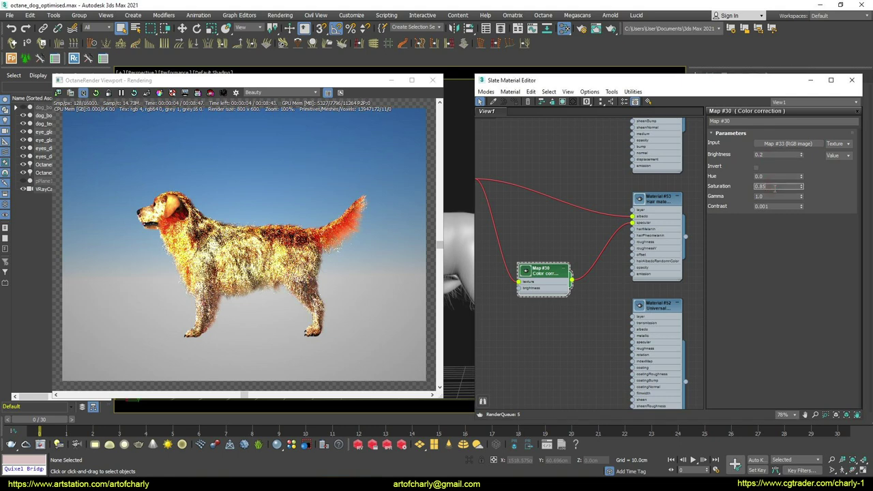
{"action": "type", "text": "0.5"}
{"action": "key", "text": "Return"}
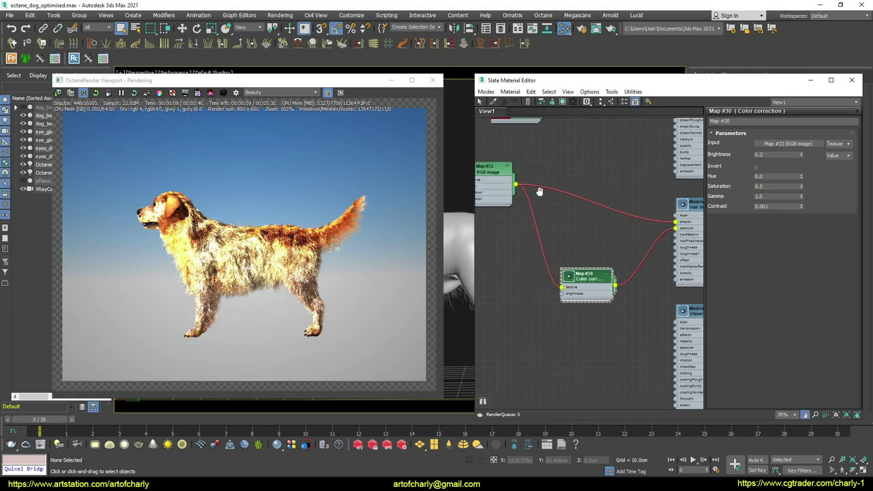
{"action": "middle_click_drag", "start_coordinate": [518, 189], "coordinate": [626, 198]}
Set Material #53's Longitudinal Roughness to 0.7 in the Parameter Editor.
{"action": "double_click", "coordinate": [626, 198]}
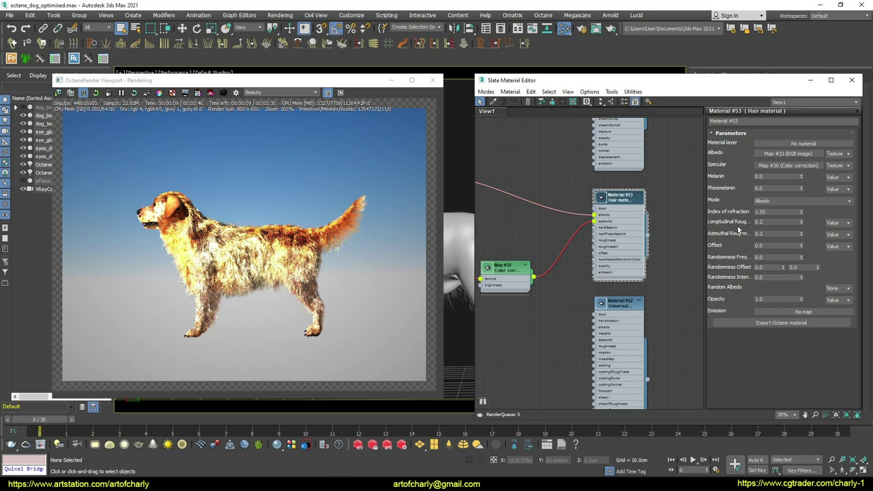
{"action": "left_click_drag", "start_coordinate": [703, 228], "coordinate": [771, 220]}
{"action": "key", "text": "Escape"}
{"action": "left_click", "coordinate": [783, 223]}
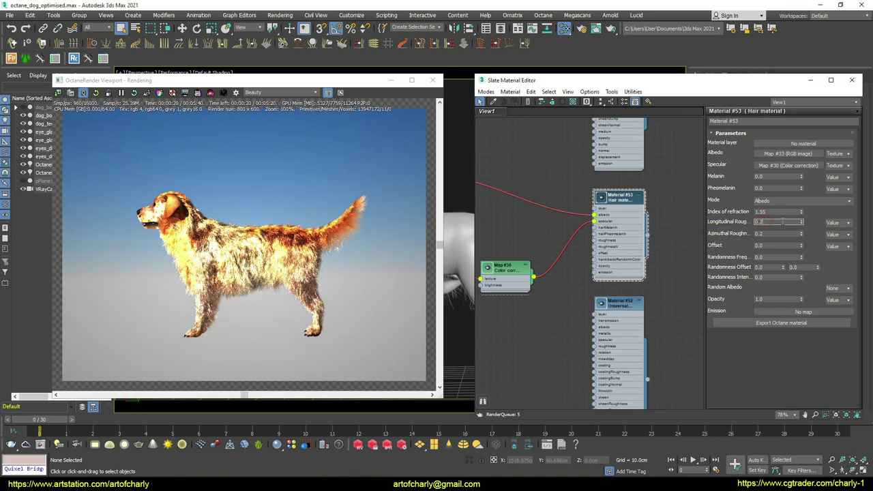
{"action": "key", "text": "Return"}
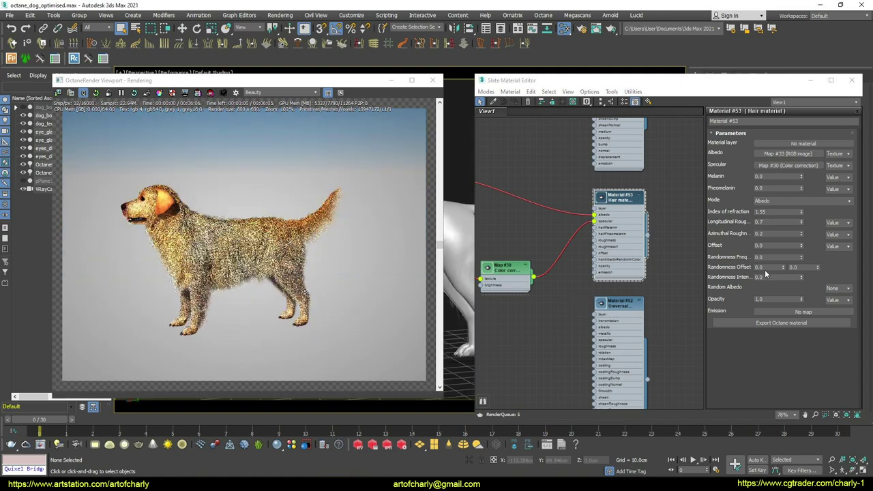
{"action": "left_click", "coordinate": [775, 234]}
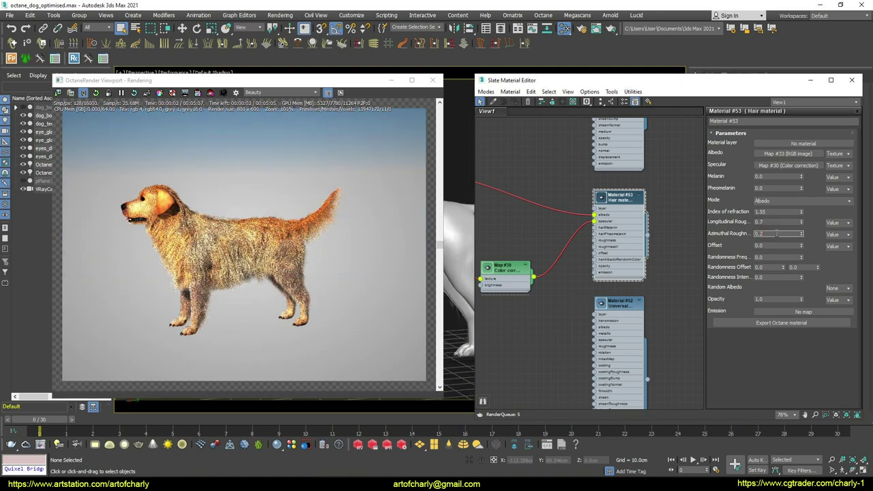
Close the Slate Material Editor and zoom the perspective view of the dog.
{"action": "left_click", "coordinate": [851, 80]}
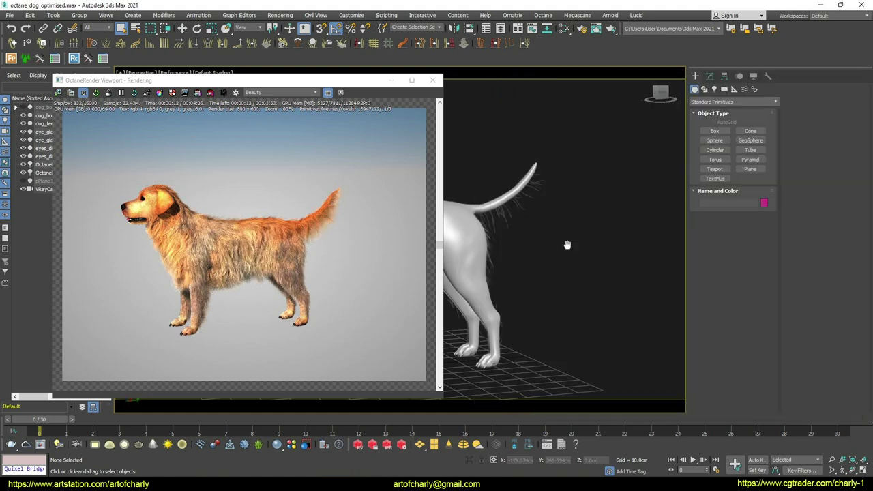
{"action": "scroll", "coordinate": [585, 244], "scroll_direction": "up", "scroll_amount": 8}
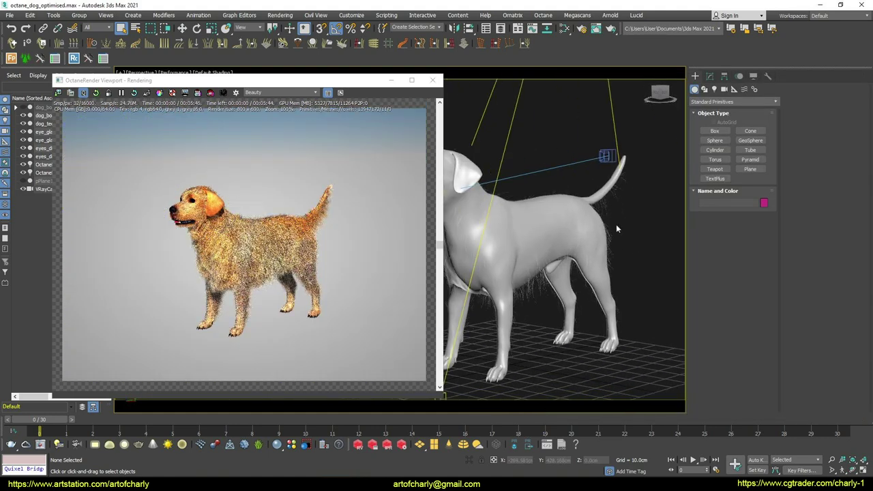
{"action": "scroll", "coordinate": [569, 230], "scroll_direction": "up", "scroll_amount": 6}
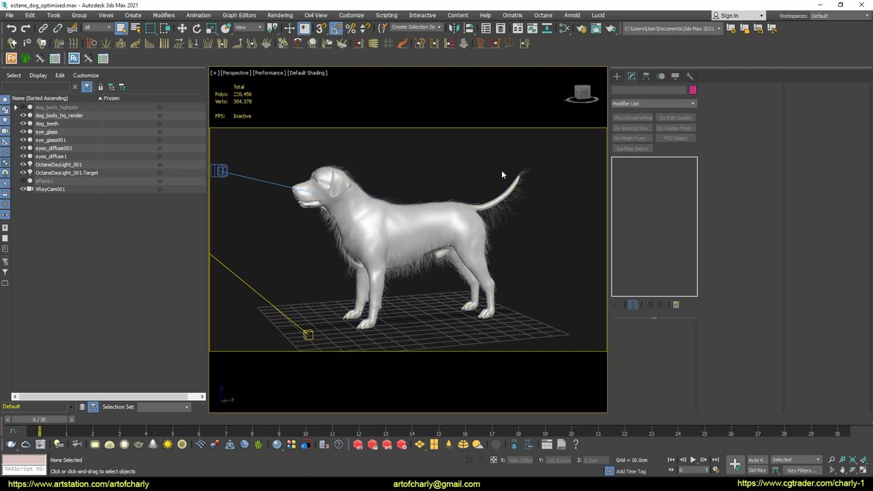
Go to Render Setup's Octane tools and review the export settings and Export as name.
{"action": "left_click", "coordinate": [288, 14]}
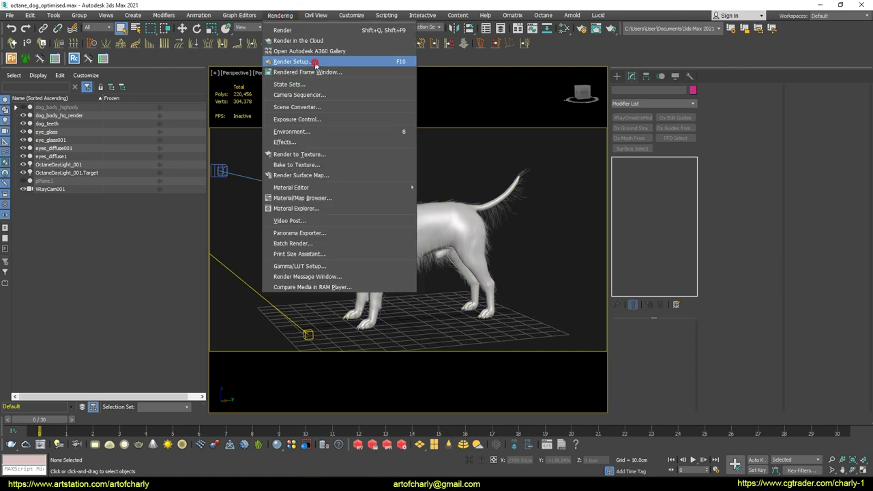
{"action": "left_click", "coordinate": [313, 62]}
{"action": "left_click", "coordinate": [479, 157]}
{"action": "scroll", "coordinate": [408, 273], "scroll_direction": "down", "scroll_amount": 5}
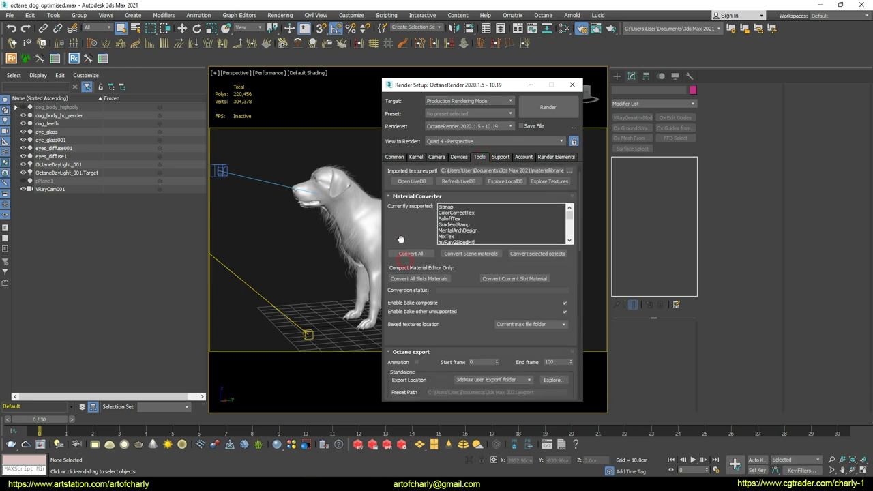
{"action": "scroll", "coordinate": [409, 279], "scroll_direction": "down", "scroll_amount": 3}
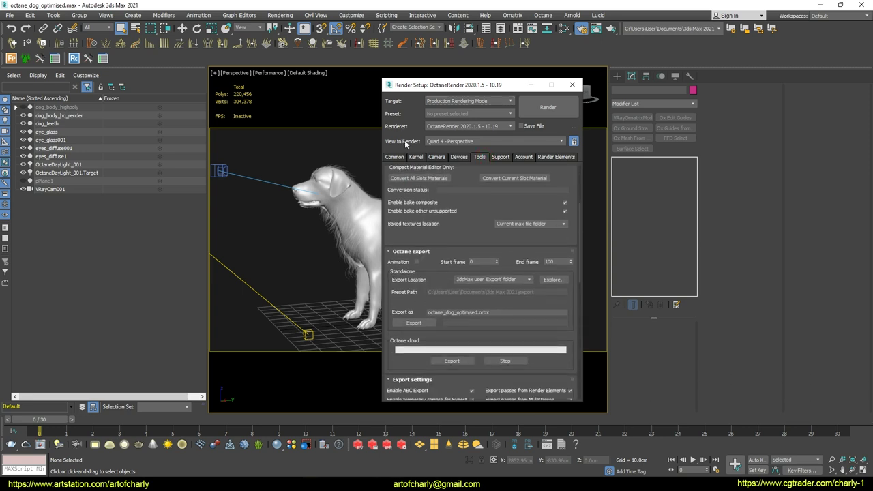
{"action": "scroll", "coordinate": [407, 240], "scroll_direction": "down", "scroll_amount": 1}
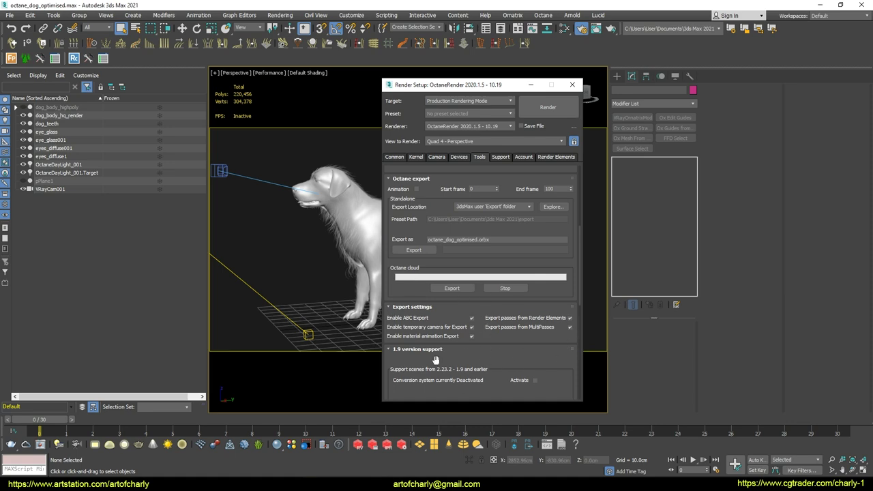
{"action": "mouse_move", "coordinate": [389, 303]}
{"action": "left_mouse_down"}
{"action": "mouse_move", "coordinate": [410, 342]}
{"action": "mouse_move", "coordinate": [583, 343]}
{"action": "mouse_move", "coordinate": [399, 311]}
{"action": "left_mouse_up"}
{"action": "mouse_move", "coordinate": [395, 232]}
{"action": "left_mouse_down"}
{"action": "mouse_move", "coordinate": [392, 242]}
{"action": "mouse_move", "coordinate": [520, 236]}
{"action": "mouse_move", "coordinate": [337, 225]}
{"action": "left_mouse_up"}
{"action": "key", "text": "Escape"}
Keep the 3dsMax user Export folder, export octane_dog_optimised.orbx, and explore that folder.
{"action": "left_click", "coordinate": [531, 208]}
{"action": "left_click", "coordinate": [489, 212]}
{"action": "left_click_drag", "start_coordinate": [443, 230], "coordinate": [439, 264]}
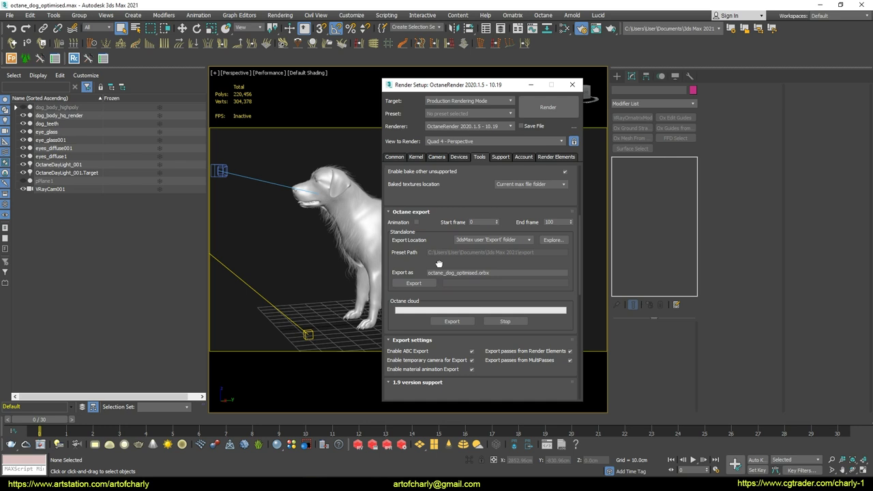
{"action": "scroll", "coordinate": [422, 269], "scroll_direction": "down", "scroll_amount": 1}
{"action": "left_click", "coordinate": [414, 272]}
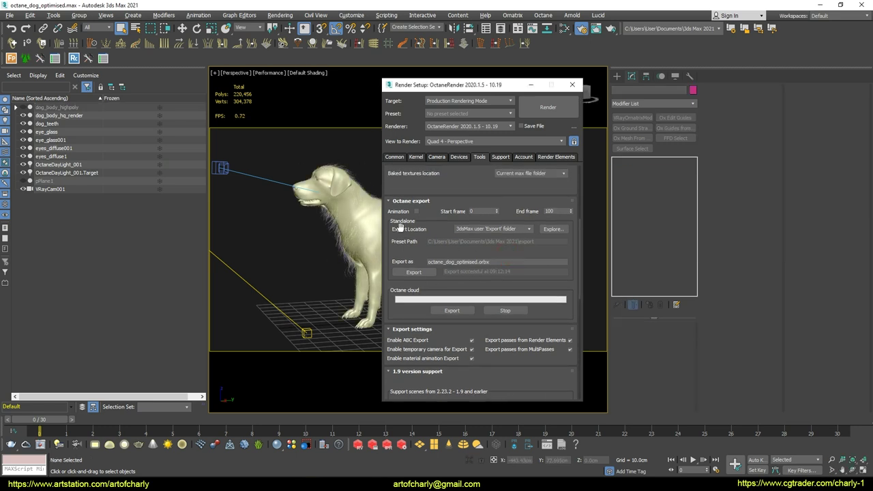
{"action": "scroll", "coordinate": [513, 268], "scroll_direction": "up", "scroll_amount": 1}
{"action": "scroll", "coordinate": [513, 267], "scroll_direction": "down", "scroll_amount": 1}
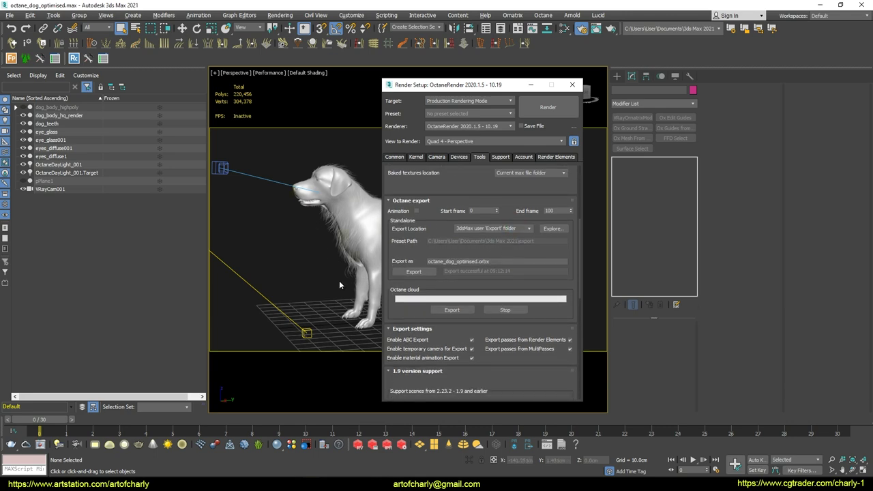
{"action": "scroll", "coordinate": [472, 248], "scroll_direction": "up", "scroll_amount": 1}
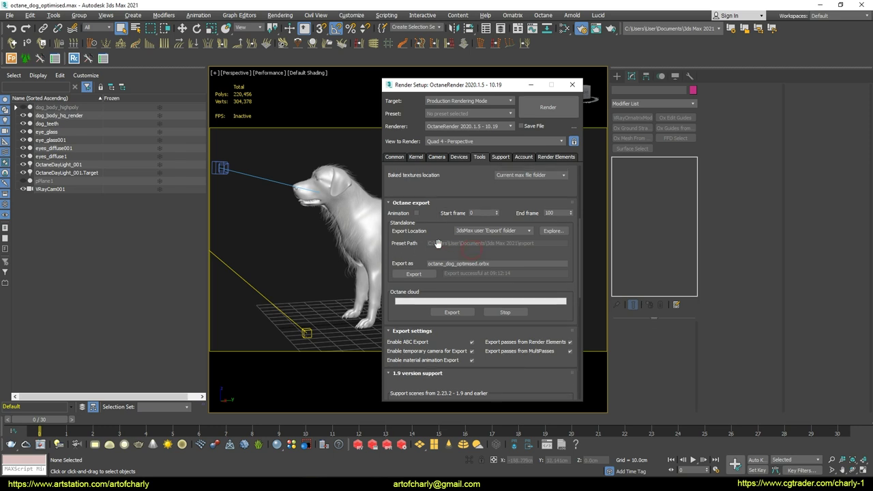
{"action": "scroll", "coordinate": [488, 253], "scroll_direction": "down", "scroll_amount": 1}
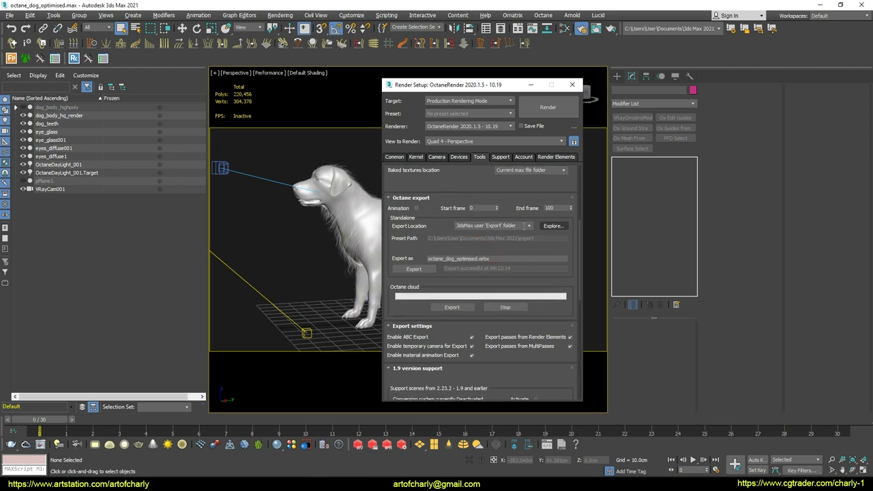
{"action": "left_click", "coordinate": [554, 226]}
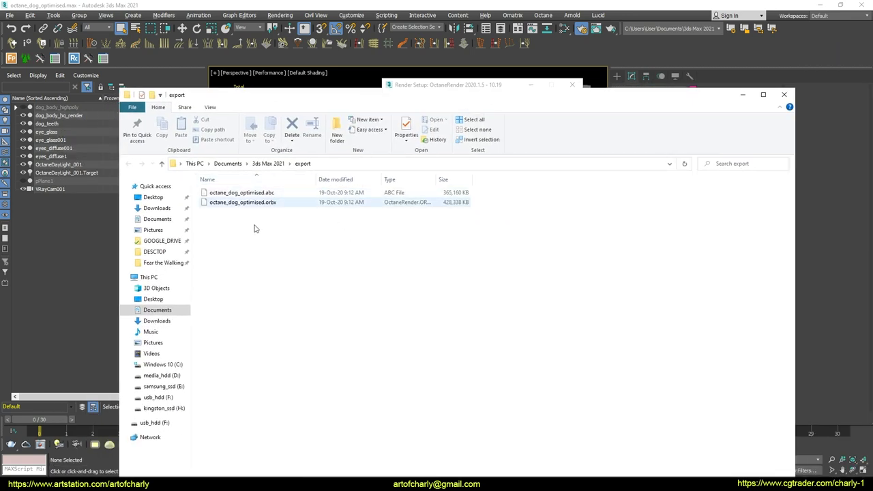
Check the export folder's full path, then launch OctaneRender Studio from the taskbar.
{"action": "left_click", "coordinate": [325, 165]}
{"action": "left_click", "coordinate": [321, 266]}
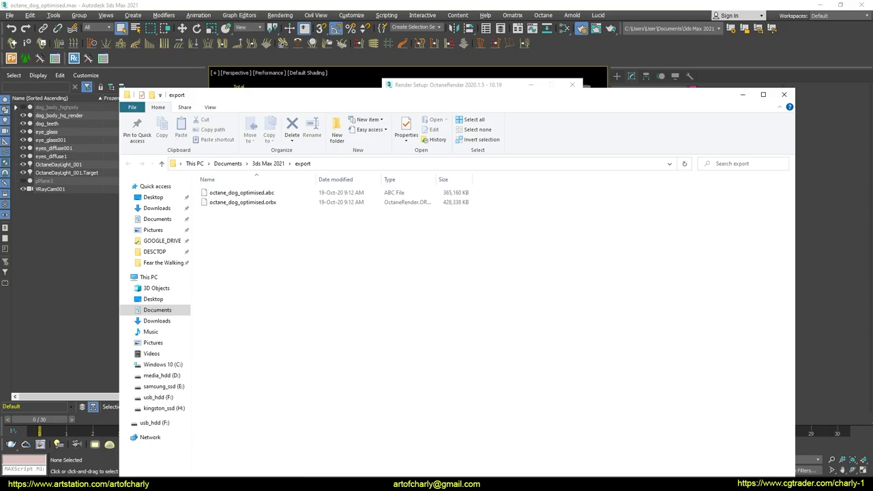
{"action": "left_click", "coordinate": [389, 362]}
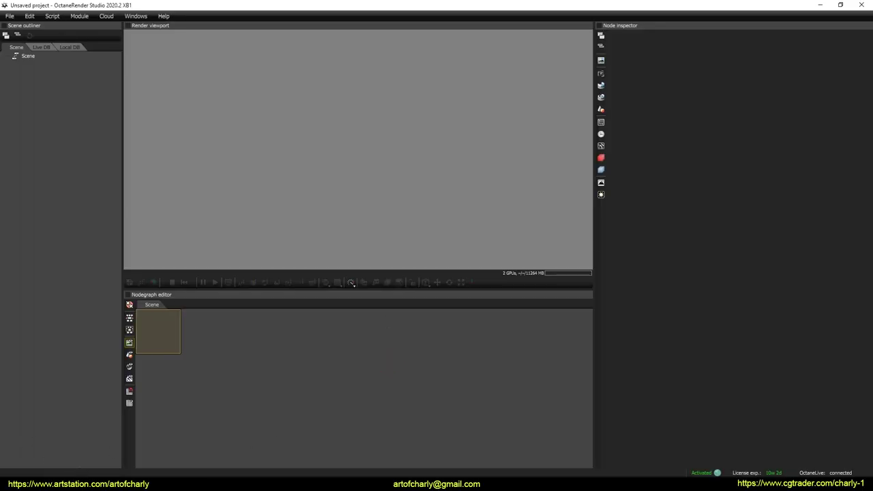
Drag octane_dog_optimised.orbx from the export folder into the Octane node graph and position its node.
{"action": "left_click", "coordinate": [389, 362]}
{"action": "left_click", "coordinate": [386, 448]}
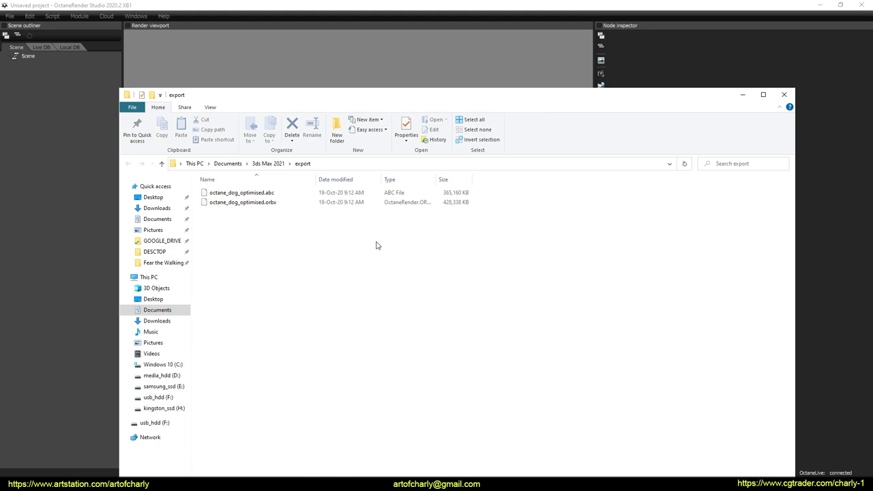
{"action": "left_click_drag", "start_coordinate": [337, 99], "coordinate": [554, 109]}
{"action": "left_click_drag", "start_coordinate": [457, 212], "coordinate": [265, 384]}
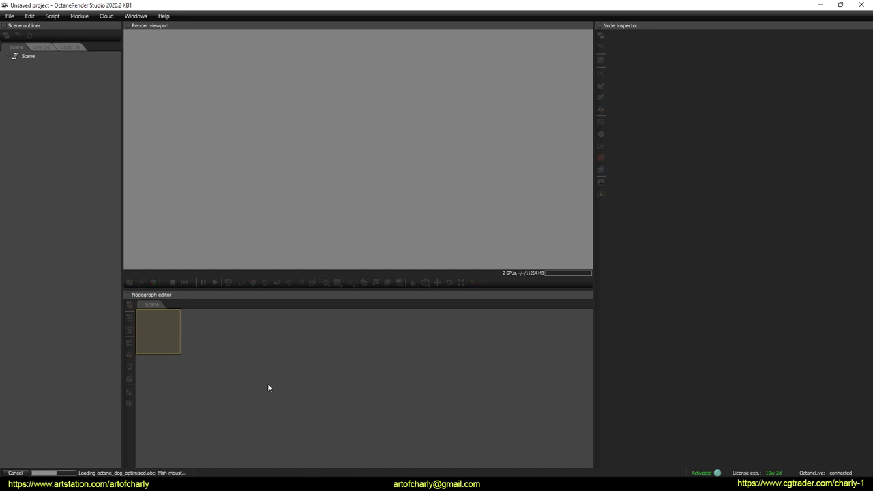
{"action": "left_click_drag", "start_coordinate": [270, 390], "coordinate": [349, 371]}
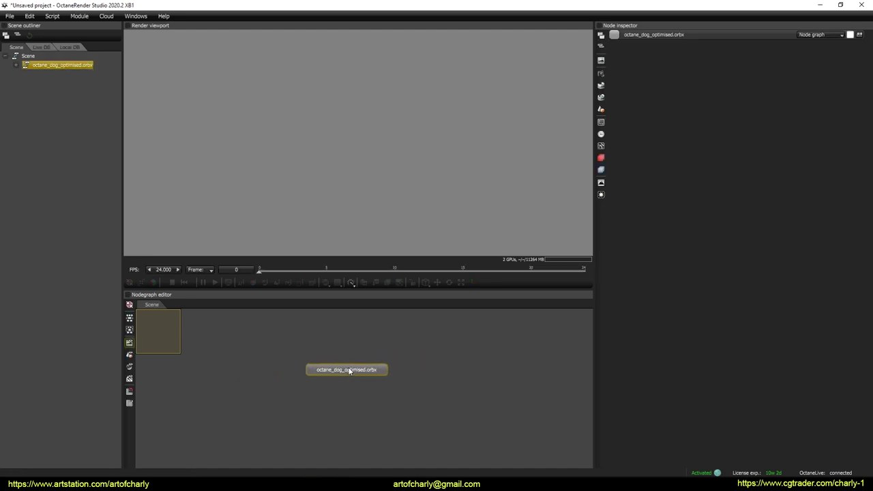
Open the orbx node's contents and render the dog scene from the Scene Render Target.
{"action": "double_click", "coordinate": [352, 368]}
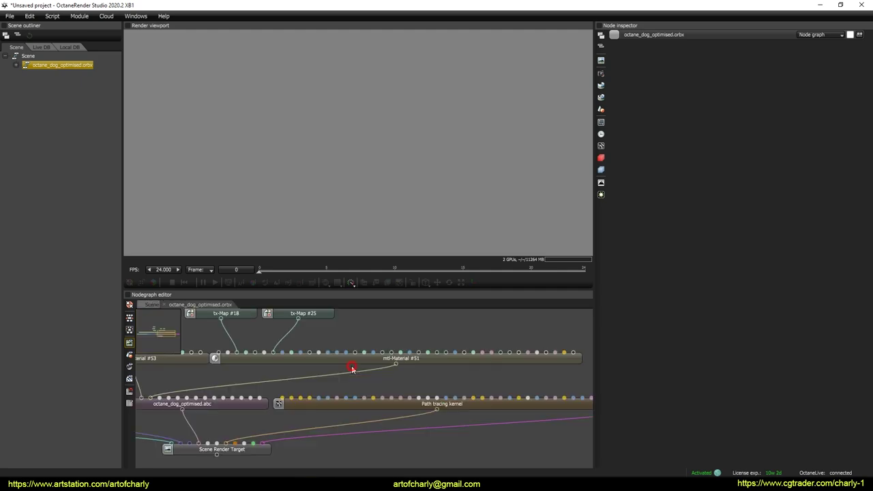
{"action": "left_click", "coordinate": [247, 450]}
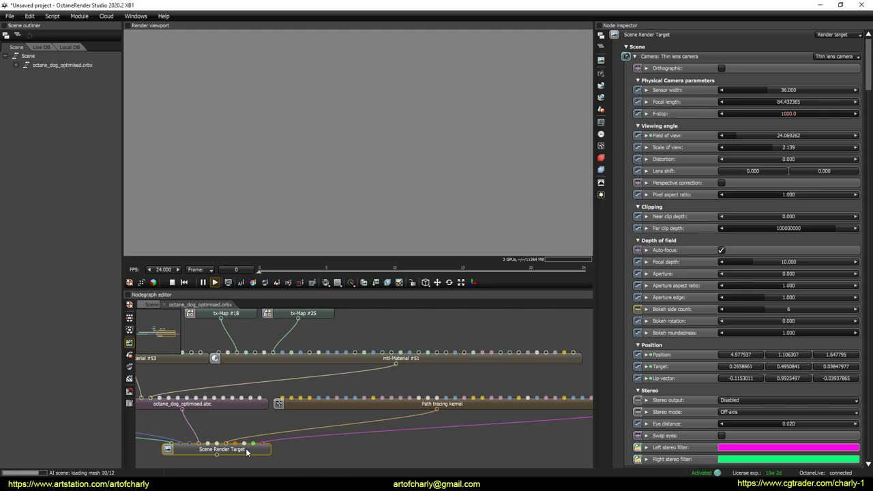
{"action": "right_click", "coordinate": [245, 448]}
{"action": "left_click", "coordinate": [272, 349]}
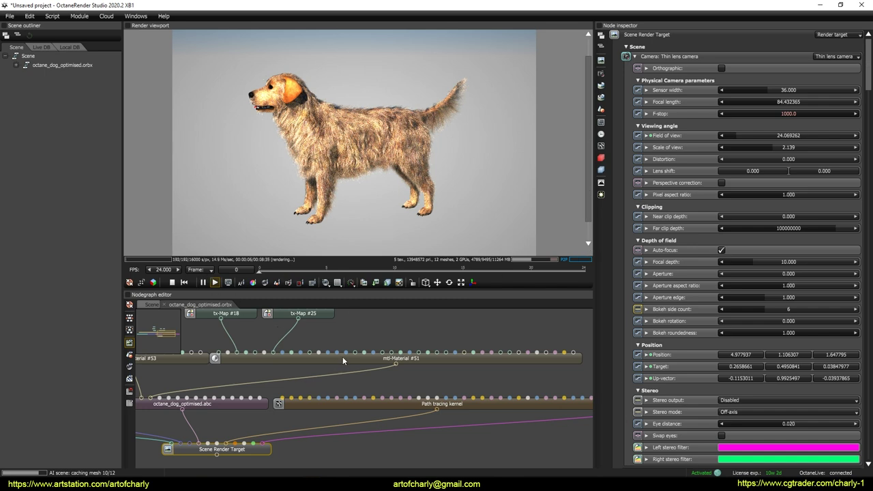
Pan the node graph to the hair material mtl-Material #53 and show its settings.
{"action": "middle_click_drag", "start_coordinate": [343, 361], "coordinate": [325, 352]}
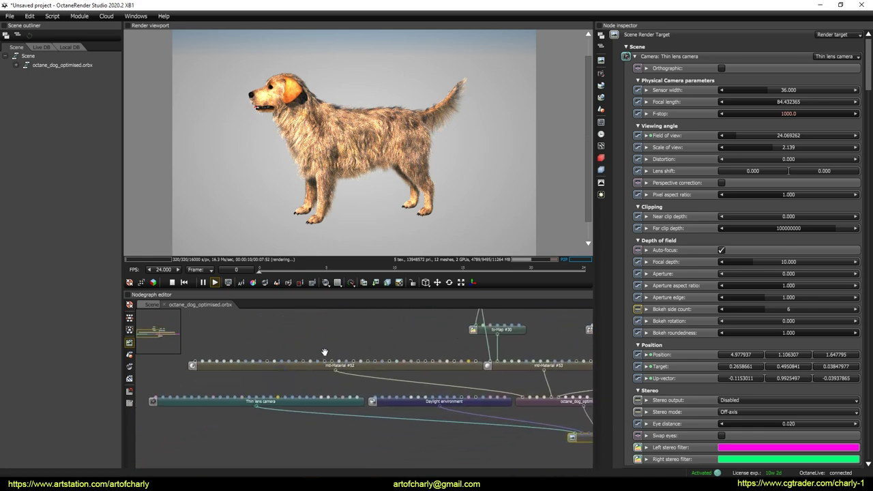
{"action": "middle_click_drag", "start_coordinate": [389, 351], "coordinate": [254, 355]}
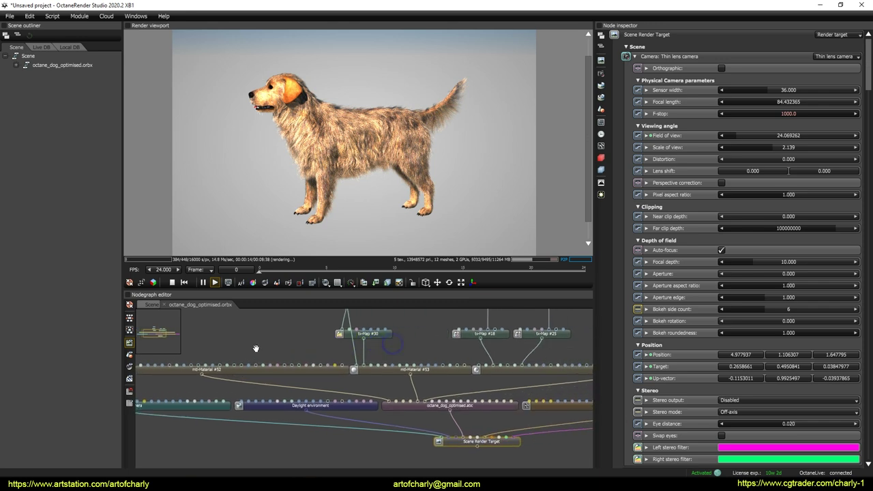
{"action": "left_click", "coordinate": [401, 372]}
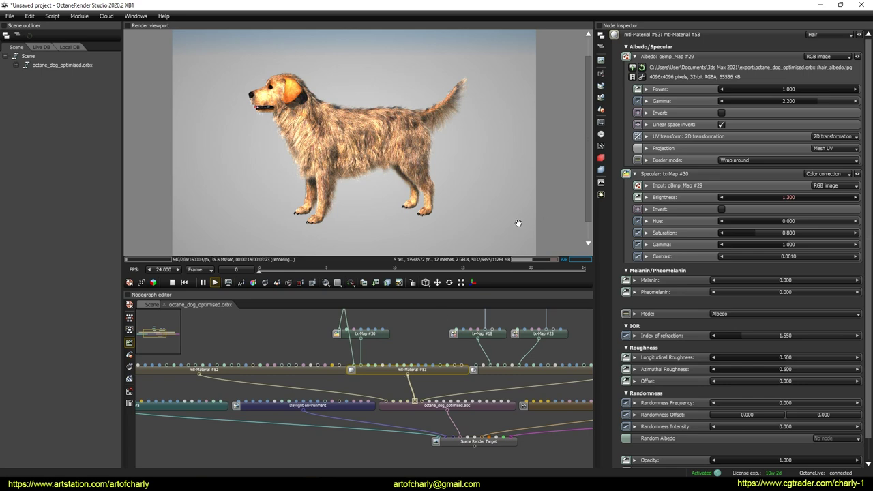
Adjust the specular colour-correction map's brightness and saturation on mtl-Material #53.
{"action": "left_click", "coordinate": [834, 177]}
{"action": "double_click", "coordinate": [738, 174]}
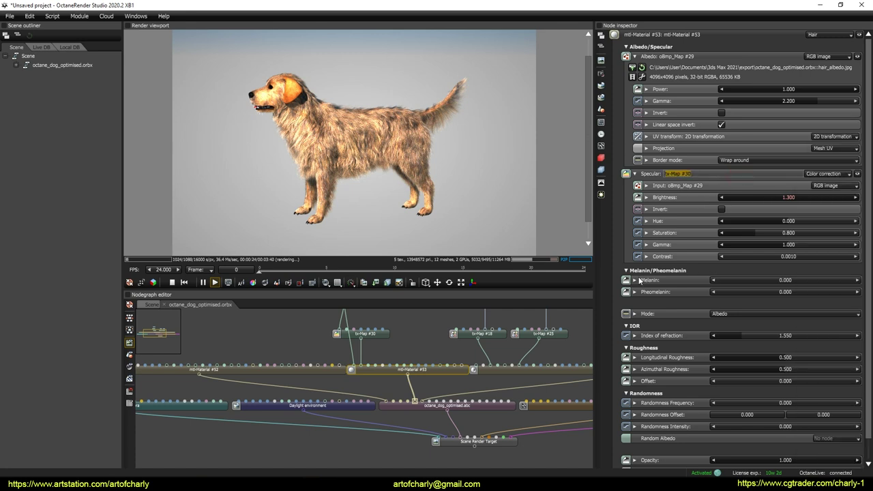
{"action": "key", "text": "Return"}
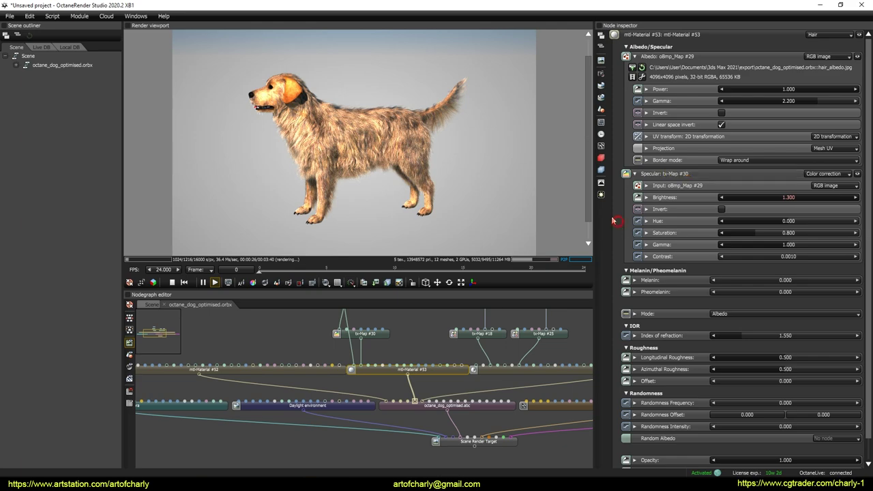
{"action": "left_click_drag", "start_coordinate": [796, 197], "coordinate": [861, 198]}
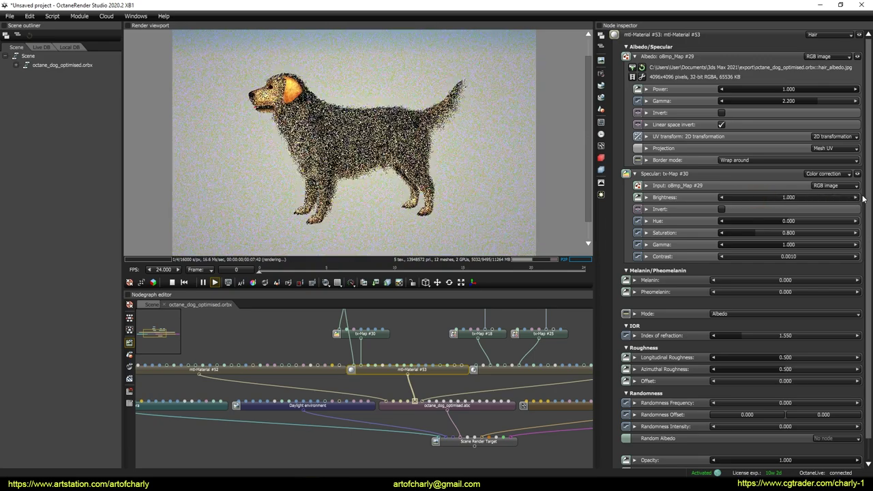
{"action": "mouse_move", "coordinate": [753, 233]}
{"action": "left_mouse_down"}
{"action": "mouse_move", "coordinate": [866, 236]}
{"action": "mouse_move", "coordinate": [743, 243]}
{"action": "mouse_move", "coordinate": [777, 235]}
{"action": "mouse_move", "coordinate": [767, 235]}
{"action": "left_mouse_up"}
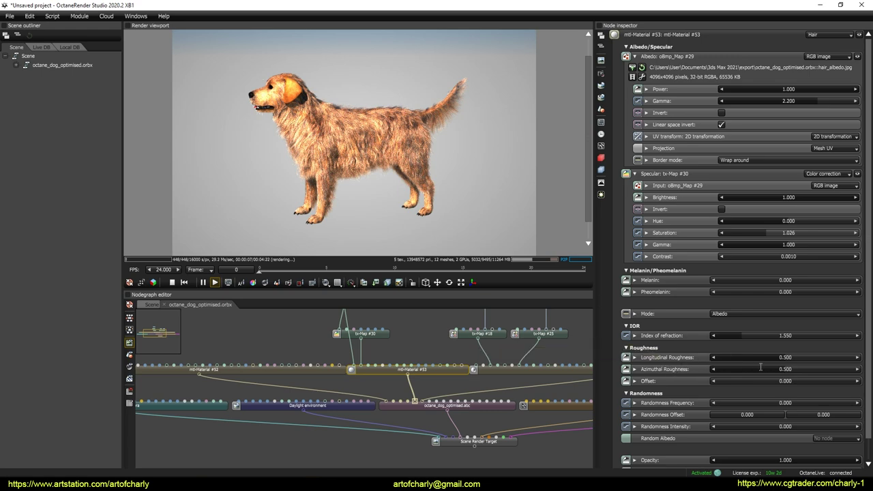
Raise the hair's longitudinal roughness and fine-tune the specular hue and gamma.
{"action": "left_click_drag", "start_coordinate": [786, 357], "coordinate": [812, 354]}
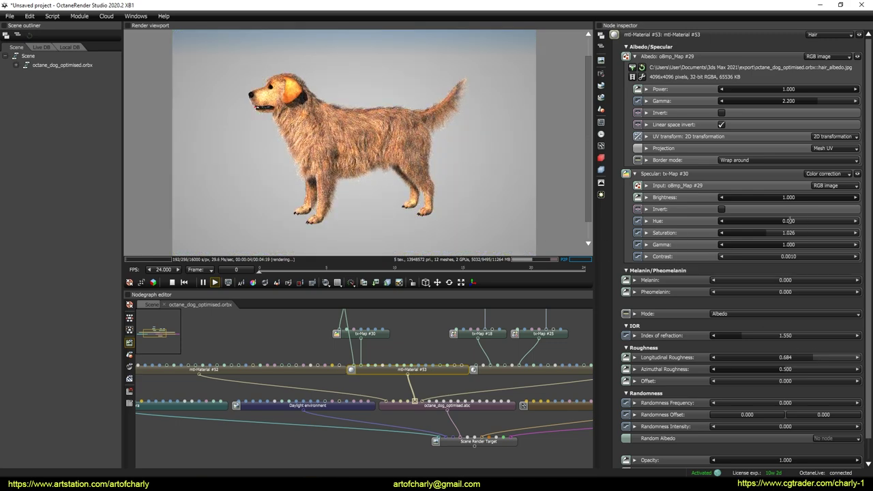
{"action": "left_click_drag", "start_coordinate": [788, 220], "coordinate": [804, 219]}
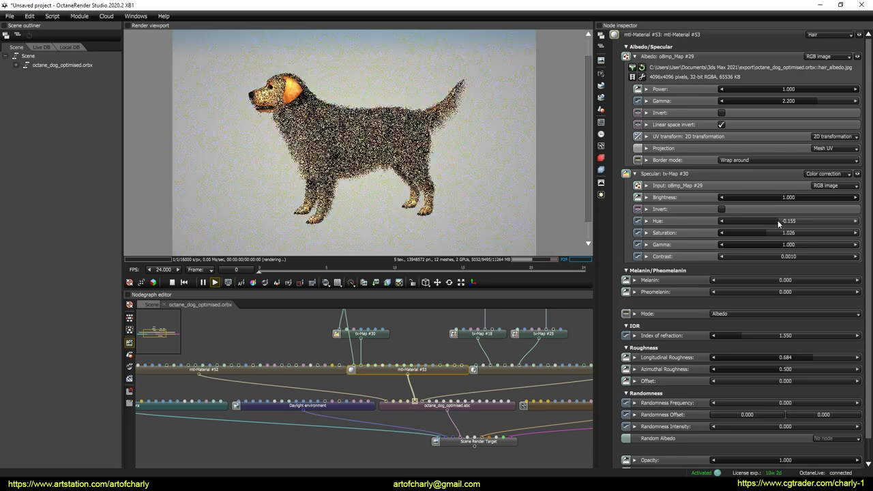
{"action": "left_click_drag", "start_coordinate": [778, 222], "coordinate": [797, 221]}
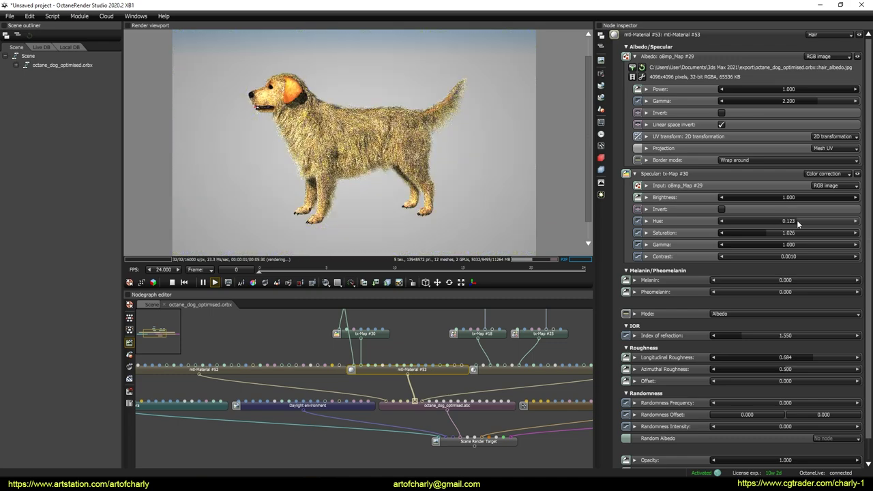
{"action": "left_click_drag", "start_coordinate": [790, 220], "coordinate": [795, 221]}
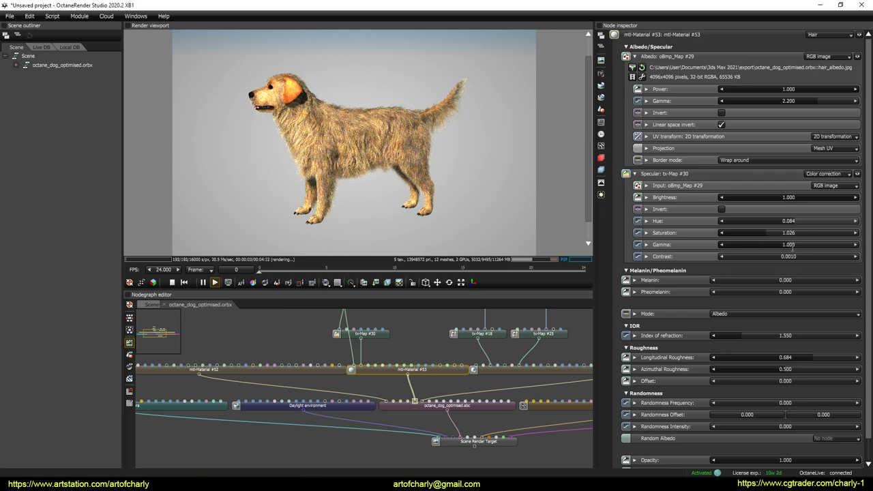
{"action": "mouse_move", "coordinate": [784, 244]}
{"action": "left_mouse_down"}
{"action": "mouse_move", "coordinate": [807, 243]}
{"action": "mouse_move", "coordinate": [775, 246]}
{"action": "mouse_move", "coordinate": [797, 246]}
{"action": "mouse_move", "coordinate": [784, 245]}
{"action": "left_mouse_up"}
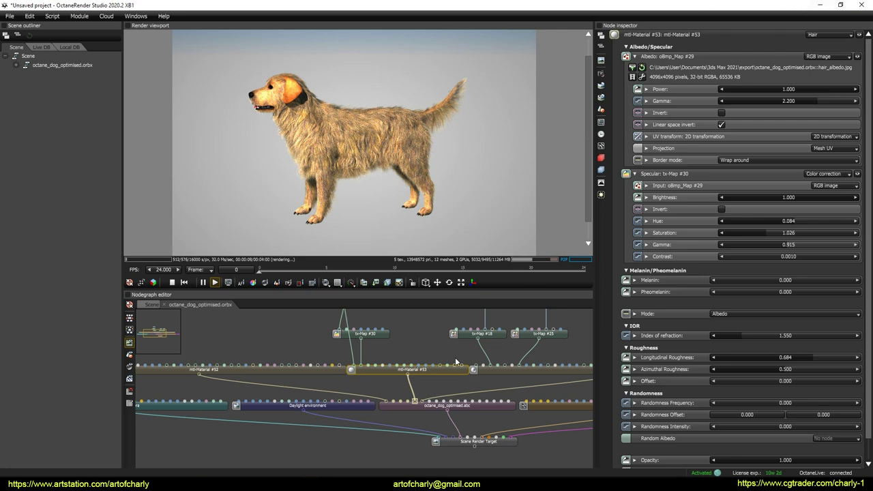
{"action": "key", "text": "alt+Tab"}
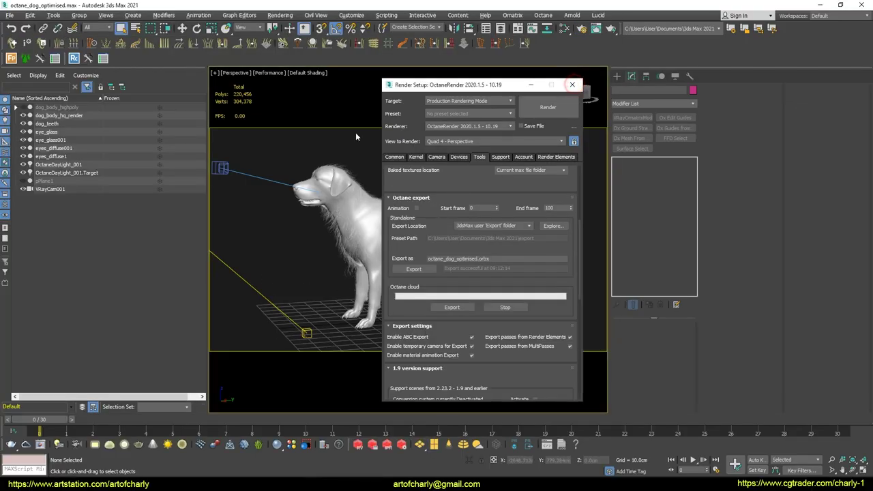
Close Render Setup and load redshift_.max from the recent files list.
{"action": "left_click", "coordinate": [571, 84]}
{"action": "left_click", "coordinate": [9, 15]}
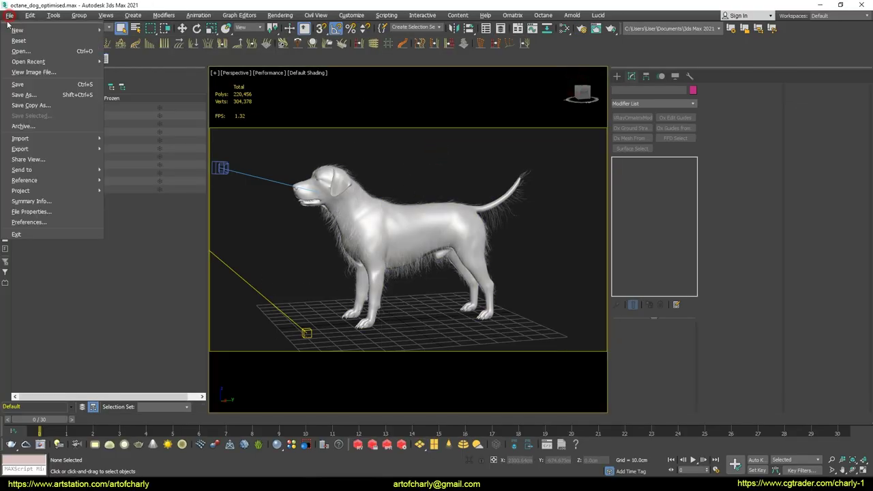
{"action": "mouse_move", "coordinate": [39, 58]}
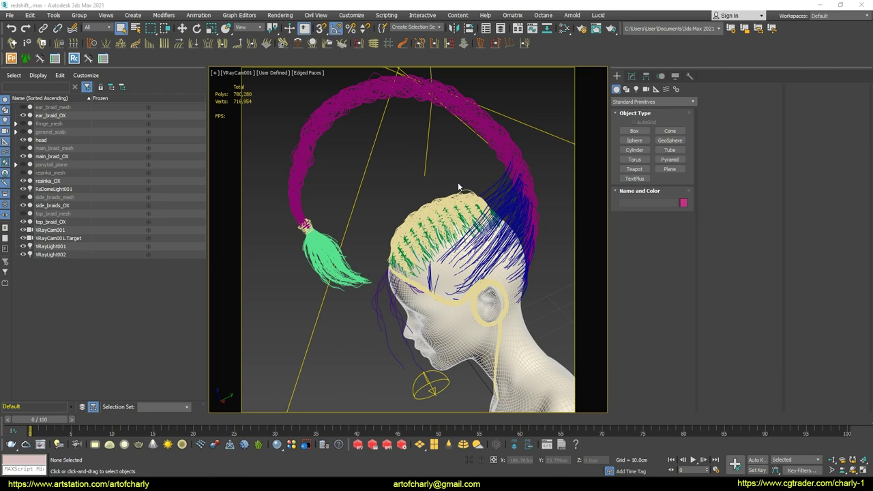
In Slate, inspect the random colour Map #10 and its connected inputs, leaving its colour unchanged.
{"action": "key", "text": "m"}
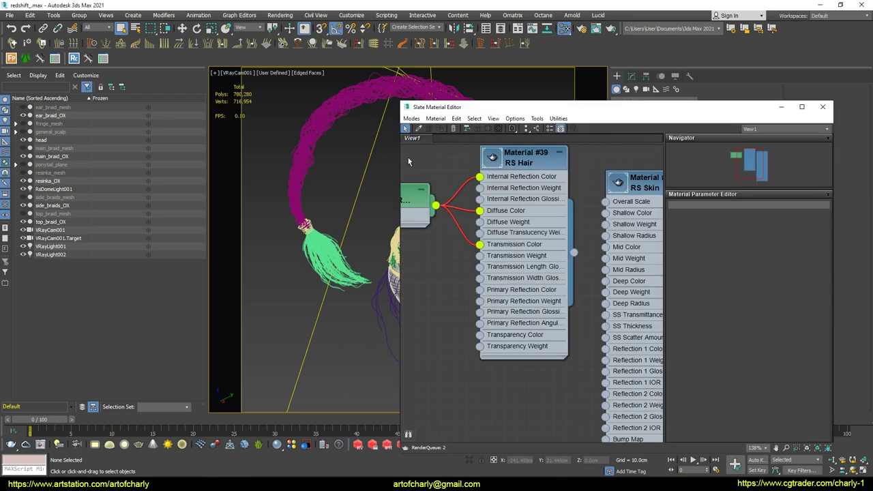
{"action": "double_click", "coordinate": [463, 254]}
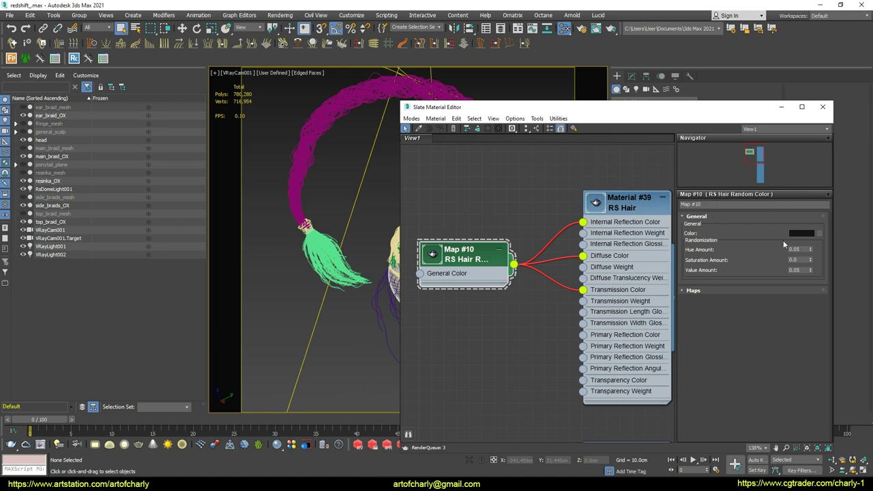
{"action": "left_click_drag", "start_coordinate": [591, 227], "coordinate": [613, 227]}
{"action": "left_click_drag", "start_coordinate": [590, 259], "coordinate": [617, 259]}
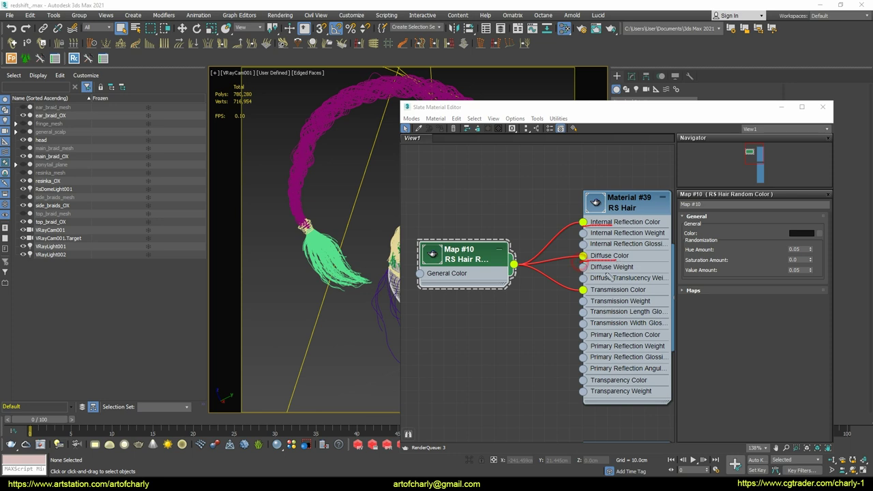
{"action": "left_click_drag", "start_coordinate": [578, 296], "coordinate": [616, 306]}
{"action": "mouse_move", "coordinate": [794, 240]}
{"action": "left_mouse_down"}
{"action": "mouse_move", "coordinate": [808, 247]}
{"action": "mouse_move", "coordinate": [817, 273]}
{"action": "mouse_move", "coordinate": [776, 283]}
{"action": "left_mouse_up"}
{"action": "left_click", "coordinate": [801, 234]}
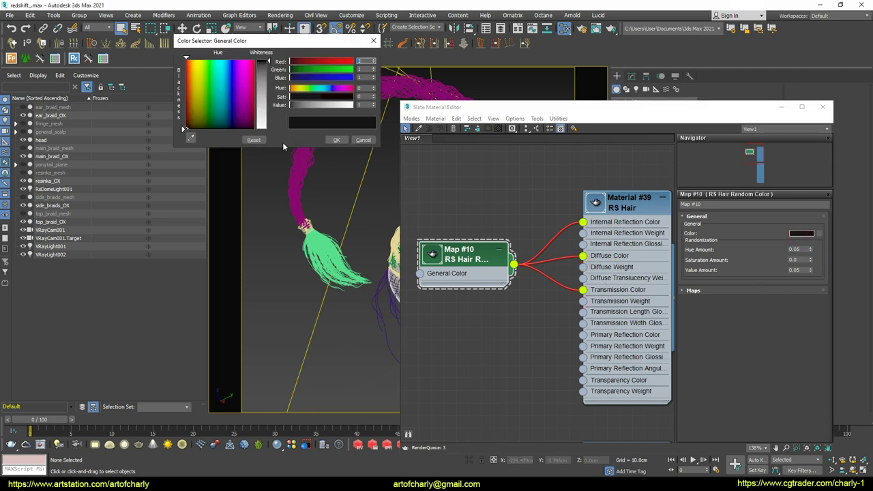
{"action": "left_click", "coordinate": [359, 140]}
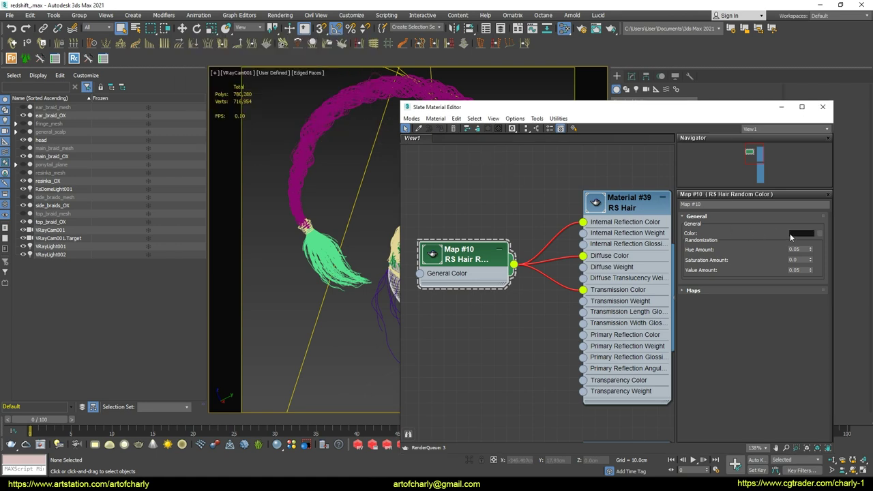
Review RS Hair Material #39's parameters, then close the Slate Material Editor.
{"action": "left_click", "coordinate": [630, 205]}
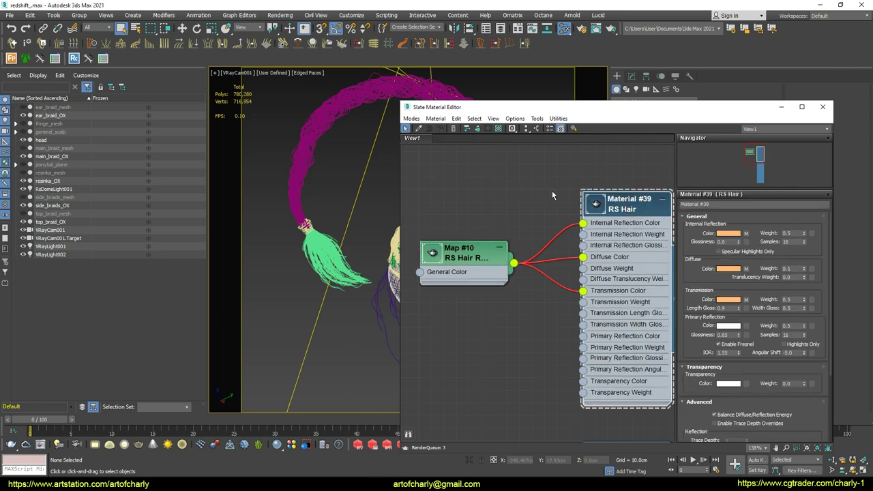
{"action": "middle_click_drag", "start_coordinate": [551, 189], "coordinate": [489, 184]}
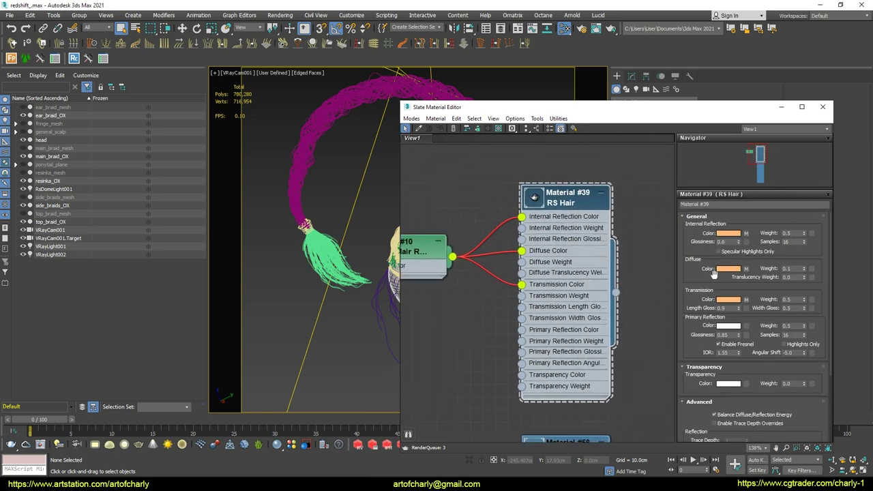
{"action": "scroll", "coordinate": [697, 277], "scroll_direction": "down", "scroll_amount": 3}
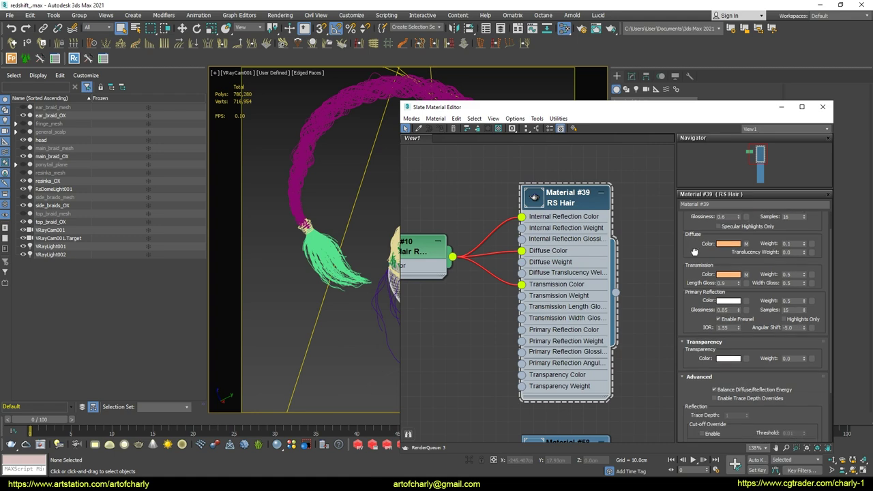
{"action": "scroll", "coordinate": [689, 319], "scroll_direction": "down", "scroll_amount": 3}
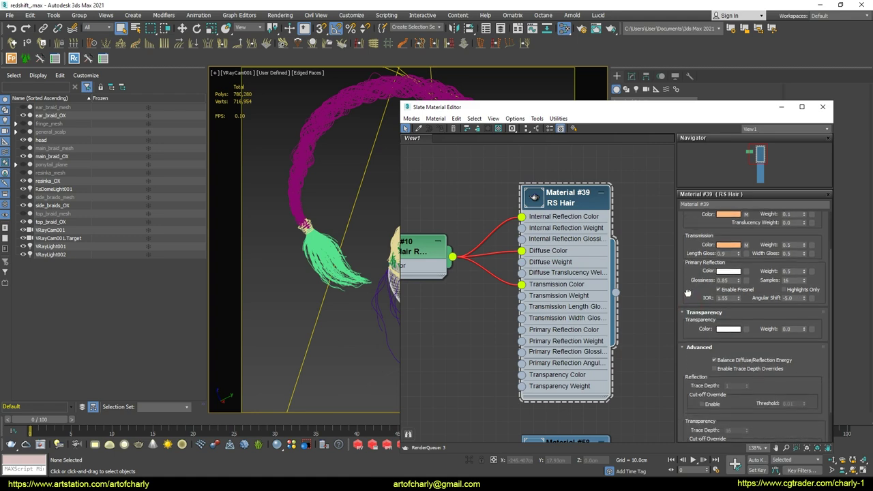
{"action": "scroll", "coordinate": [693, 373], "scroll_direction": "up", "scroll_amount": 5}
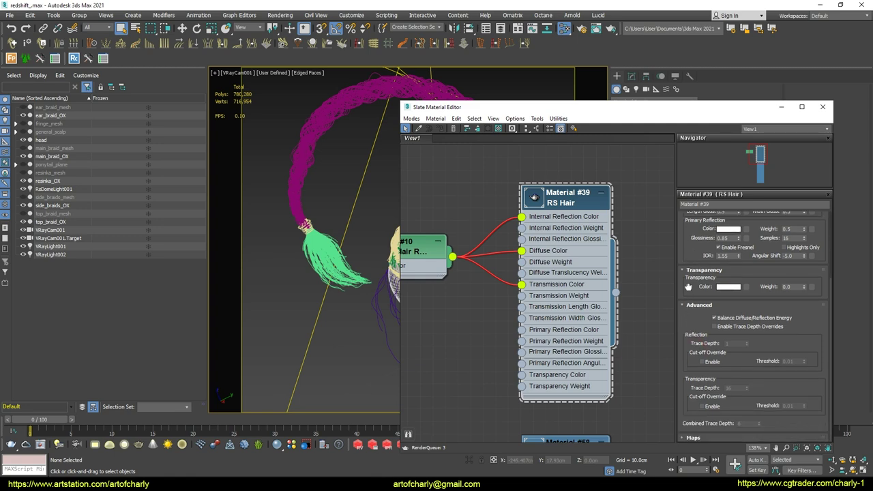
{"action": "left_click", "coordinate": [822, 107]}
Expand Experimental Options in Render Setup, then show VRayHairNextMtl Material #38's parameters.
{"action": "left_click", "coordinate": [280, 15]}
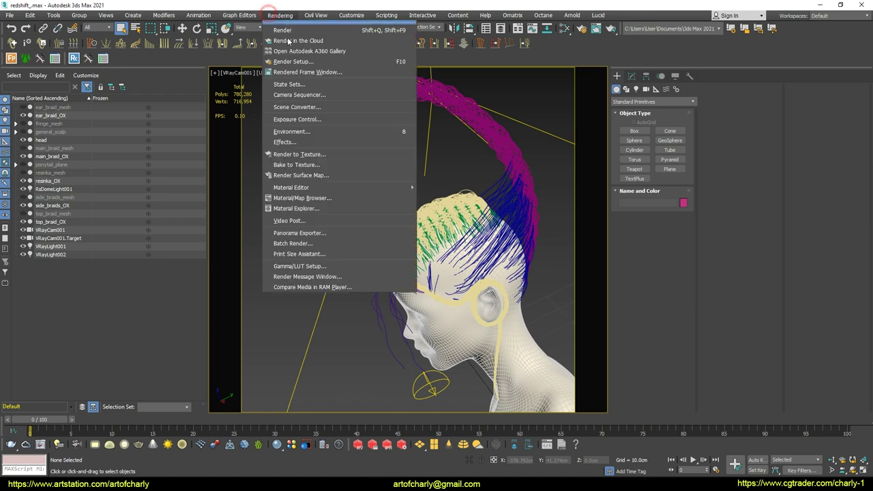
{"action": "left_click", "coordinate": [336, 62]}
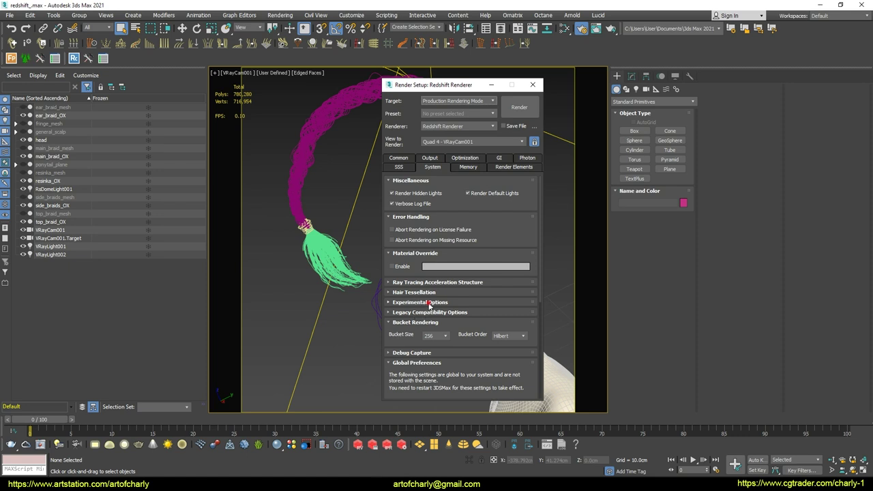
{"action": "left_click", "coordinate": [426, 302]}
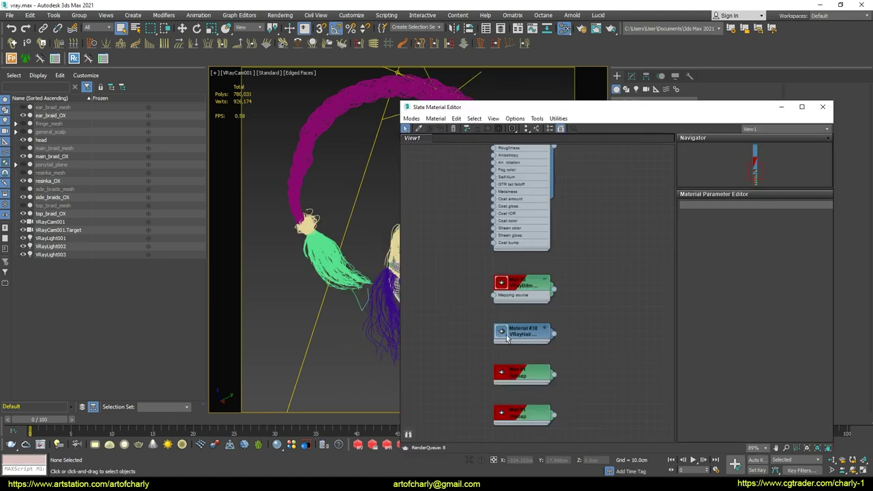
{"action": "double_click", "coordinate": [522, 332]}
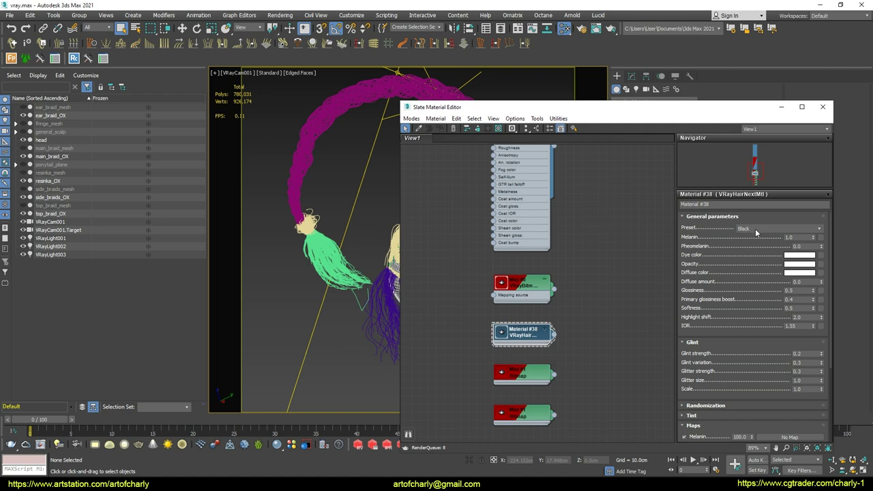
Scroll through Material #38's glint settings and expand its Randomization rollout.
{"action": "left_click_drag", "start_coordinate": [724, 251], "coordinate": [722, 223]}
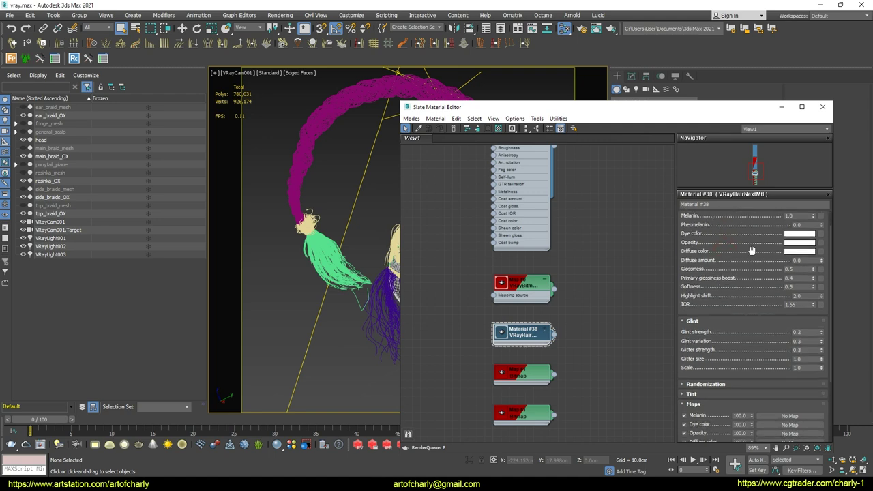
{"action": "scroll", "coordinate": [745, 350], "scroll_direction": "down", "scroll_amount": 2}
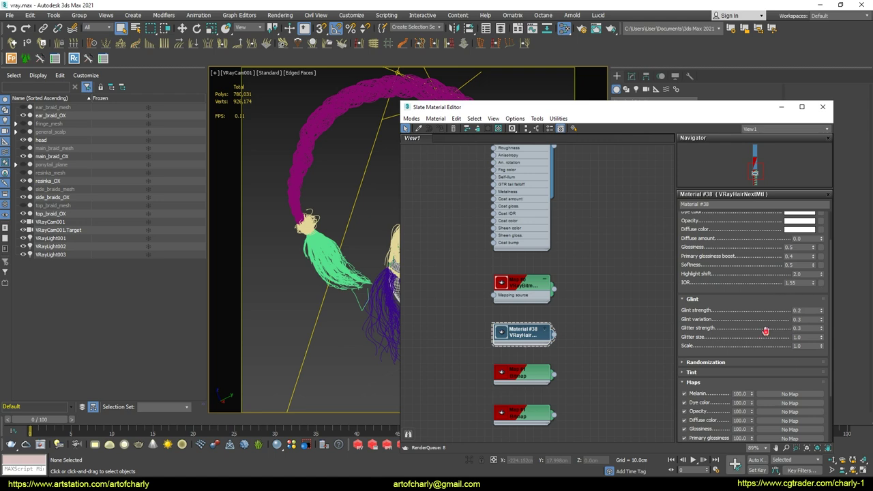
{"action": "scroll", "coordinate": [765, 331], "scroll_direction": "down", "scroll_amount": 5}
{"action": "left_click", "coordinate": [711, 291]}
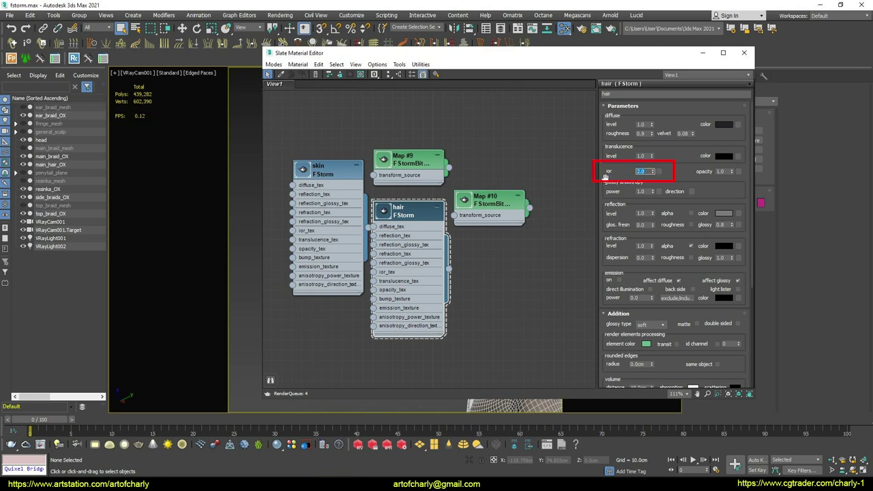
Review the FStorm hair material's IOR 2.0, glossy type, and reflection level and colour.
{"action": "double_click", "coordinate": [642, 173]}
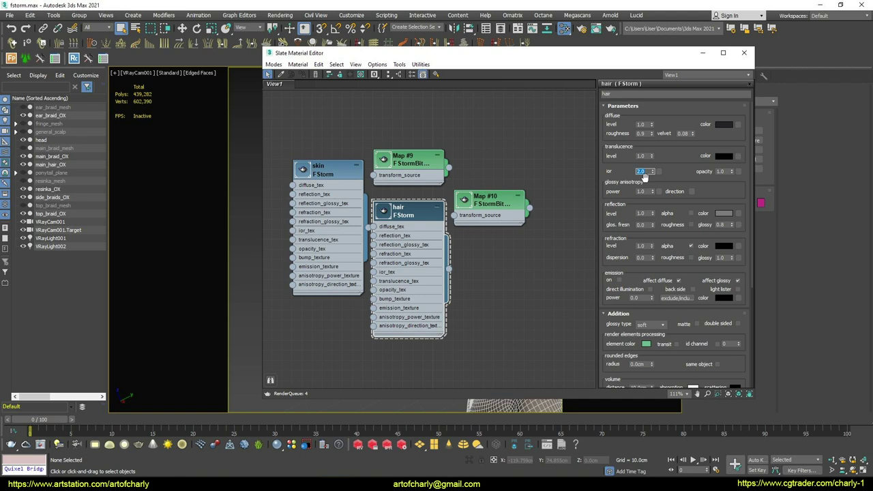
{"action": "scroll", "coordinate": [686, 271], "scroll_direction": "down", "scroll_amount": 3}
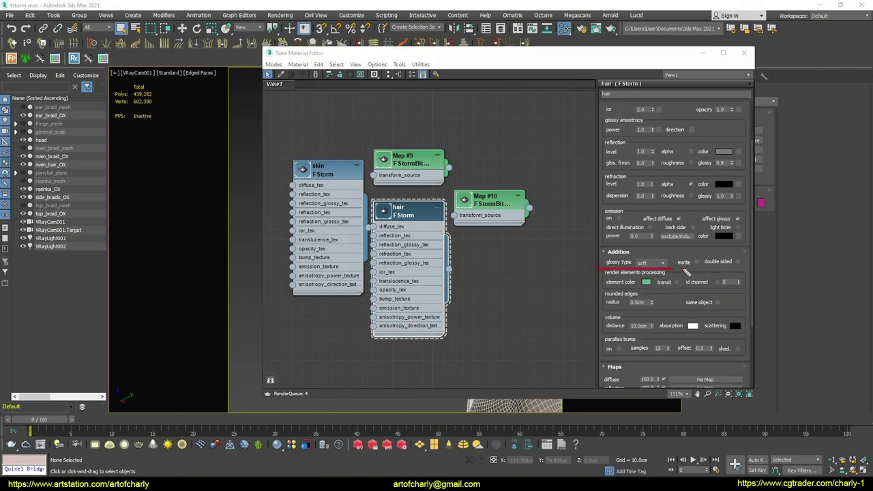
{"action": "left_click_drag", "start_coordinate": [671, 254], "coordinate": [672, 267]}
{"action": "left_click_drag", "start_coordinate": [385, 218], "coordinate": [416, 215]}
{"action": "mouse_move", "coordinate": [605, 158]}
{"action": "left_mouse_down"}
{"action": "mouse_move", "coordinate": [656, 157]}
{"action": "mouse_move", "coordinate": [660, 148]}
{"action": "mouse_move", "coordinate": [741, 156]}
{"action": "left_mouse_up"}
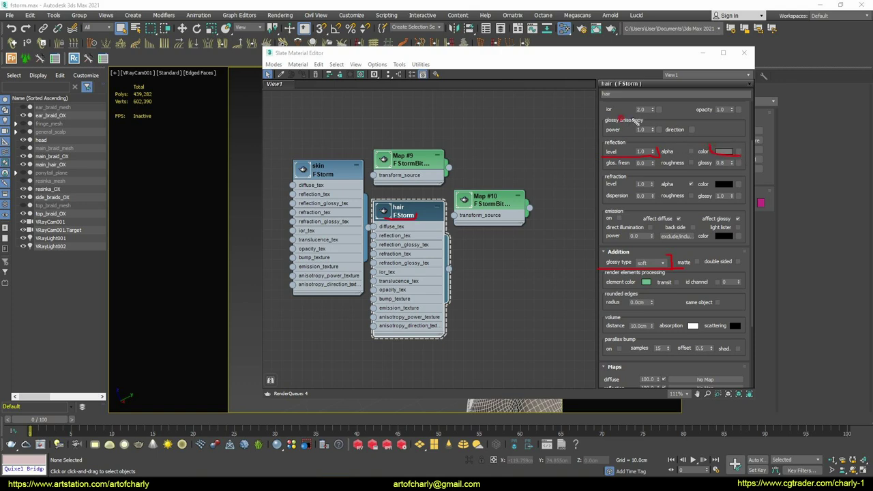
Check the diffuse and reflection colour pickers without changes, then move Slate aside to reveal the render.
{"action": "scroll", "coordinate": [681, 203], "scroll_direction": "up", "scroll_amount": 3}
{"action": "scroll", "coordinate": [680, 203], "scroll_direction": "up", "scroll_amount": 1}
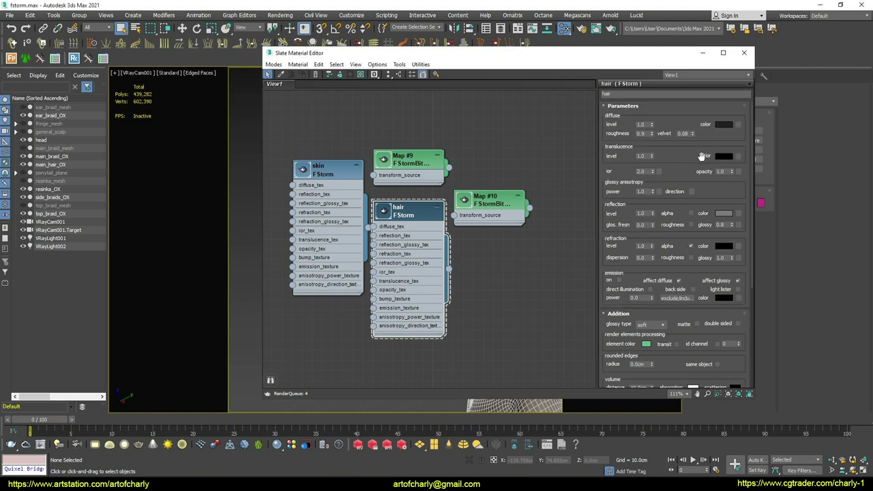
{"action": "left_click_drag", "start_coordinate": [727, 120], "coordinate": [725, 127]}
{"action": "left_click", "coordinate": [724, 125]}
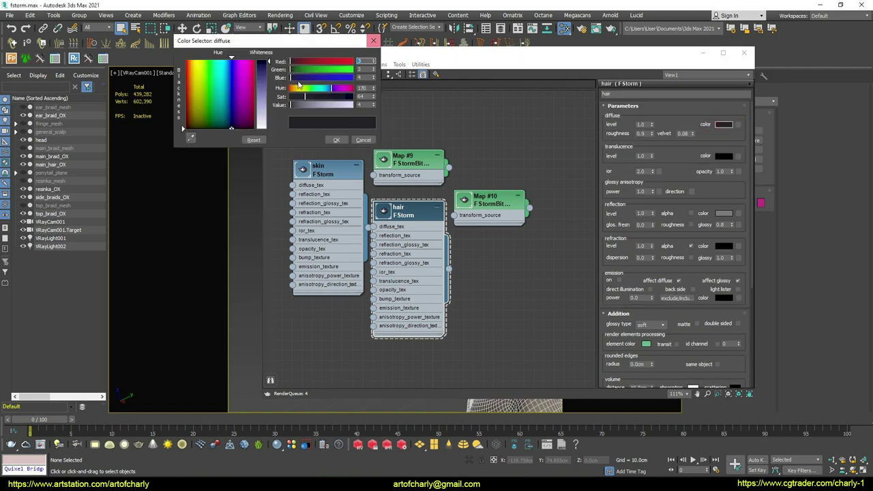
{"action": "left_click", "coordinate": [723, 212]}
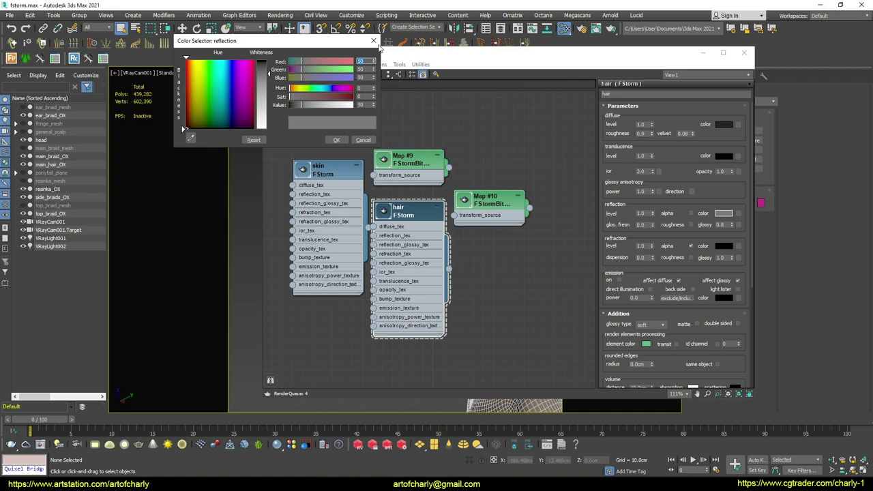
{"action": "left_click", "coordinate": [362, 140]}
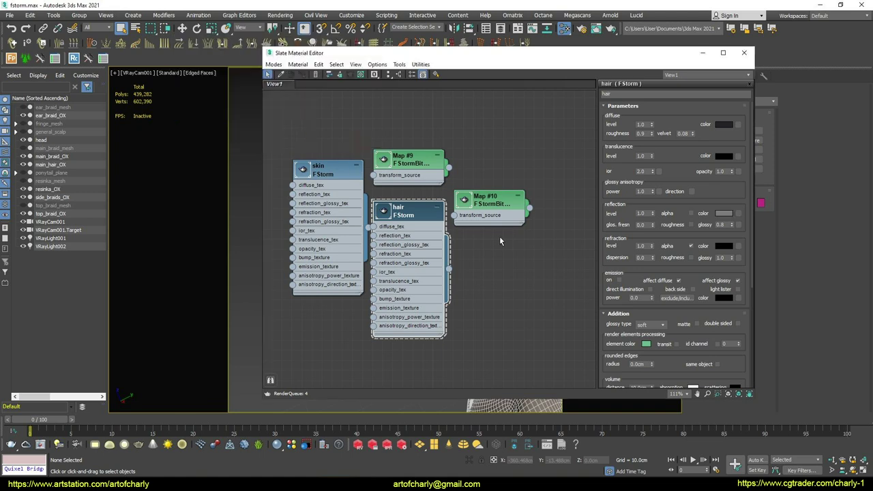
{"action": "left_click_drag", "start_coordinate": [482, 63], "coordinate": [139, 89]}
Try the hair reflection colour at full white, then at dark grey.
{"action": "left_click", "coordinate": [384, 240]}
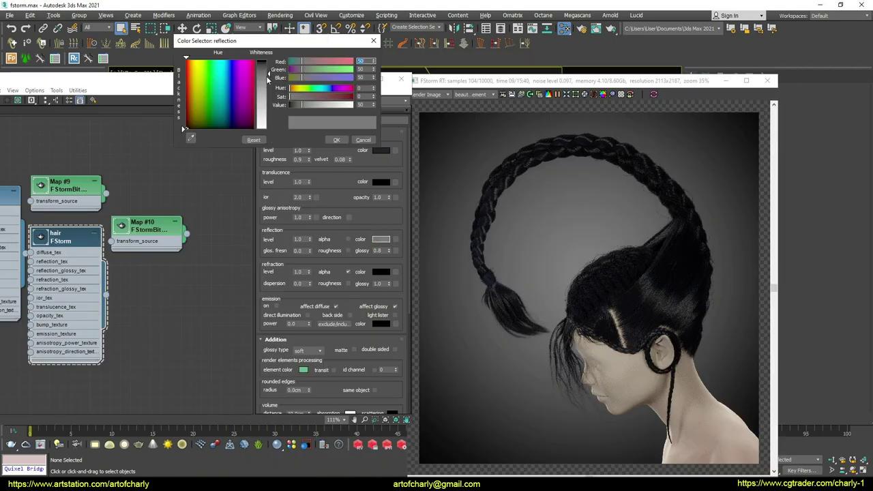
{"action": "left_click_drag", "start_coordinate": [269, 80], "coordinate": [272, 133]}
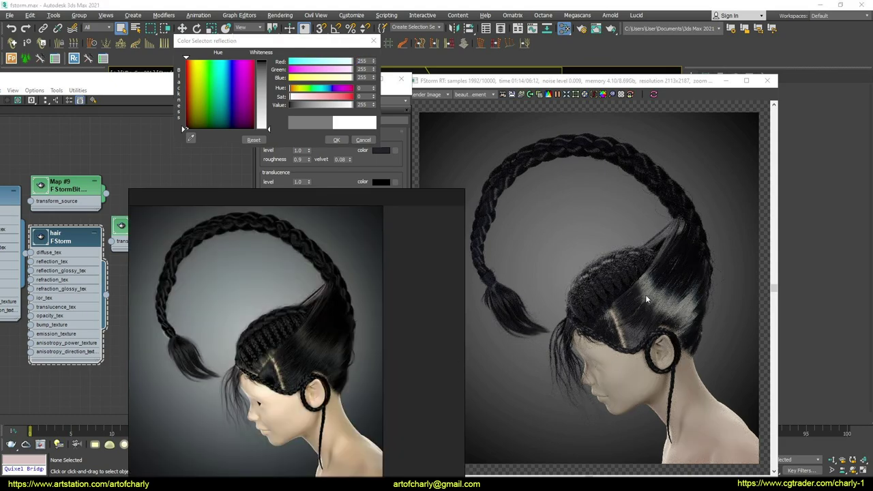
{"action": "left_click_drag", "start_coordinate": [272, 130], "coordinate": [270, 72]}
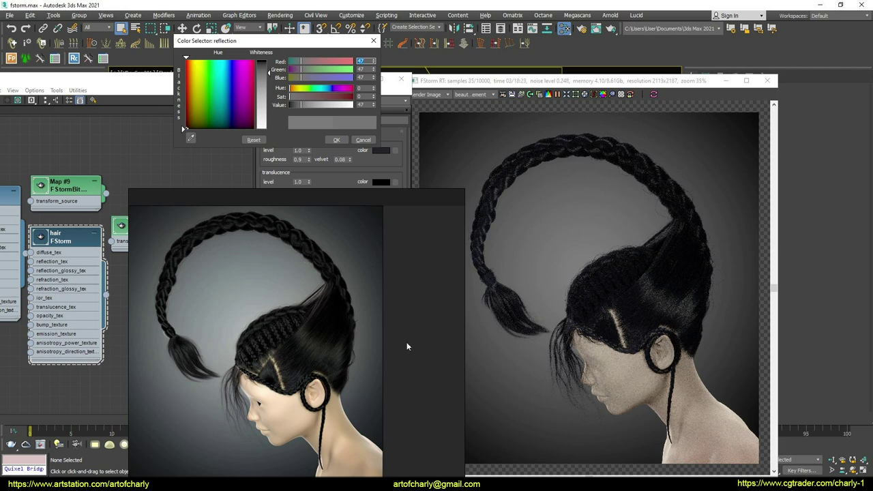
Annotate the braid, hair highlights and hairline on the render in red.
{"action": "left_click", "coordinate": [424, 287]}
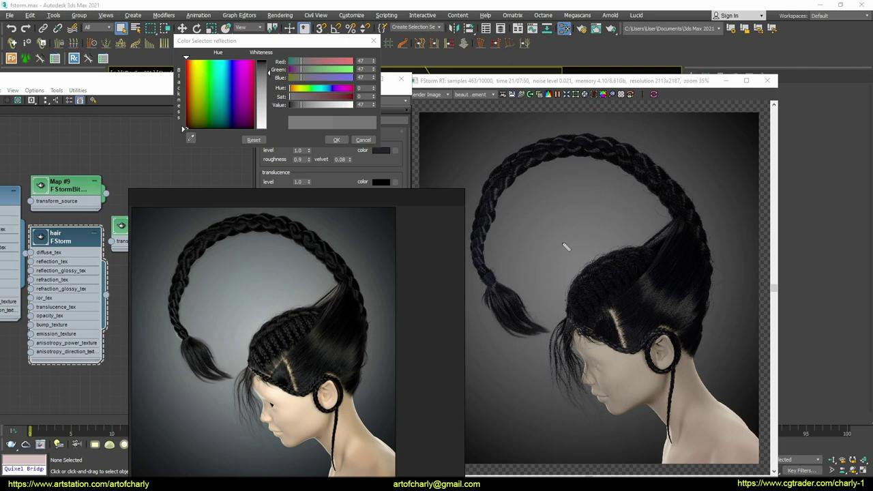
{"action": "mouse_move", "coordinate": [624, 154]}
{"action": "left_mouse_down"}
{"action": "mouse_move", "coordinate": [585, 142]}
{"action": "mouse_move", "coordinate": [546, 150]}
{"action": "mouse_move", "coordinate": [627, 165]}
{"action": "mouse_move", "coordinate": [678, 200]}
{"action": "mouse_move", "coordinate": [699, 239]}
{"action": "left_mouse_up"}
{"action": "mouse_move", "coordinate": [642, 281]}
{"action": "left_mouse_down"}
{"action": "mouse_move", "coordinate": [657, 310]}
{"action": "mouse_move", "coordinate": [696, 317]}
{"action": "left_mouse_up"}
{"action": "left_click_drag", "start_coordinate": [680, 276], "coordinate": [682, 279]}
{"action": "left_click_drag", "start_coordinate": [695, 279], "coordinate": [696, 283]}
{"action": "left_click_drag", "start_coordinate": [600, 323], "coordinate": [618, 340]}
{"action": "key", "text": "Escape"}
Cancel the reflection colour change and mark the anisotropy setting and hair in reference versus render.
{"action": "left_click", "coordinate": [363, 140]}
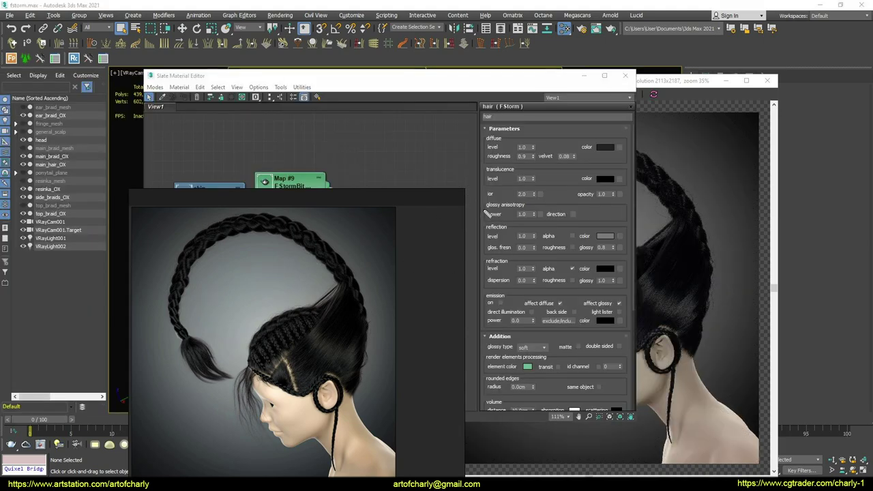
{"action": "mouse_move", "coordinate": [485, 209]}
{"action": "left_mouse_down"}
{"action": "mouse_move", "coordinate": [527, 202]}
{"action": "mouse_move", "coordinate": [539, 223]}
{"action": "left_mouse_up"}
{"action": "key", "text": "Escape"}
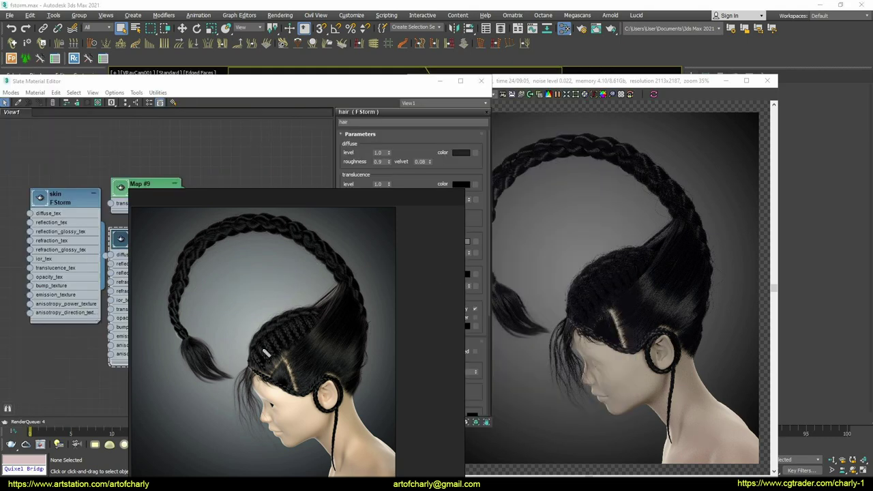
{"action": "left_click_drag", "start_coordinate": [263, 350], "coordinate": [312, 322]}
{"action": "mouse_move", "coordinate": [588, 301]}
{"action": "left_mouse_down"}
{"action": "mouse_move", "coordinate": [645, 277]}
{"action": "mouse_move", "coordinate": [594, 306]}
{"action": "left_mouse_up"}
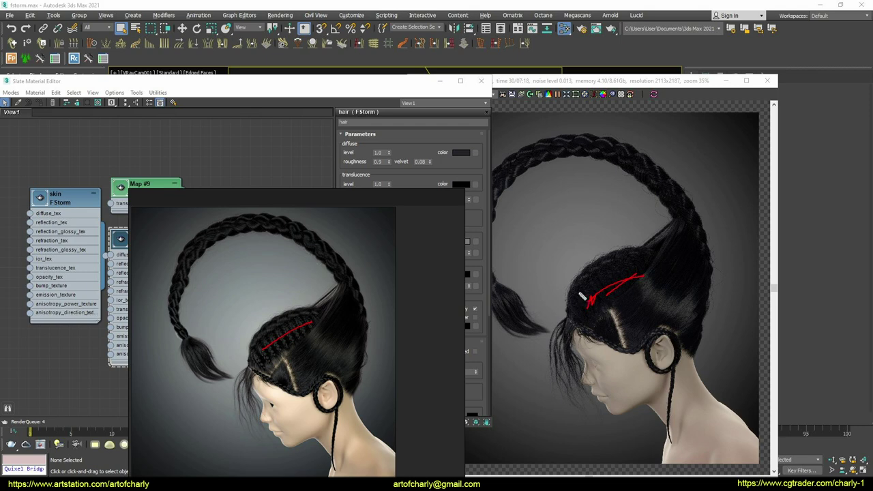
{"action": "left_click_drag", "start_coordinate": [510, 230], "coordinate": [595, 258]}
{"action": "key", "text": "Escape"}
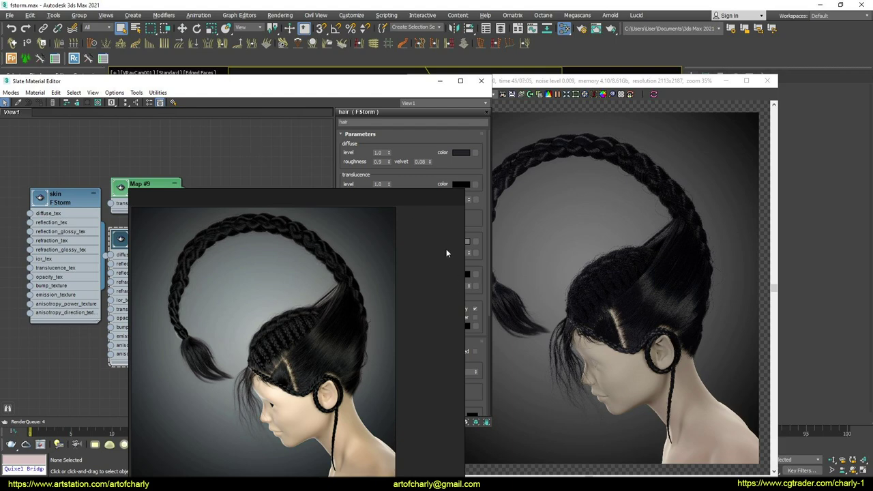
Exit the FStorm render window without saving.
{"action": "right_click", "coordinate": [382, 261]}
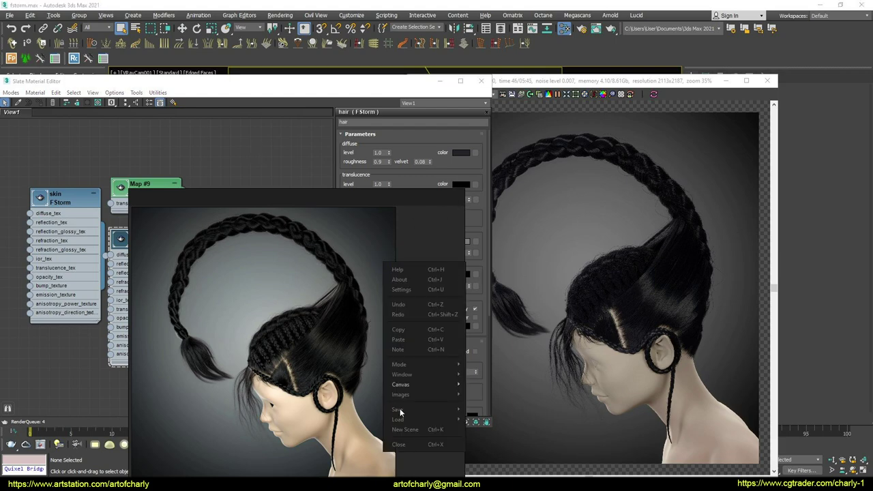
{"action": "left_click", "coordinate": [414, 443]}
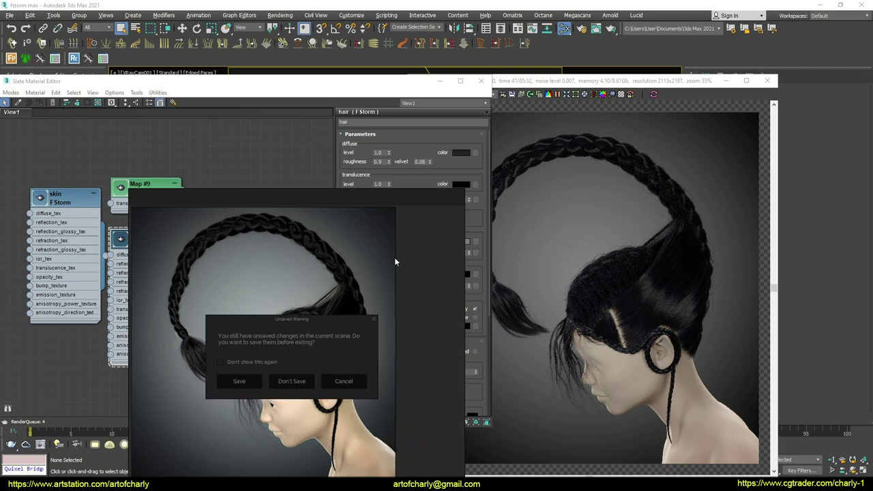
{"action": "left_click", "coordinate": [303, 386]}
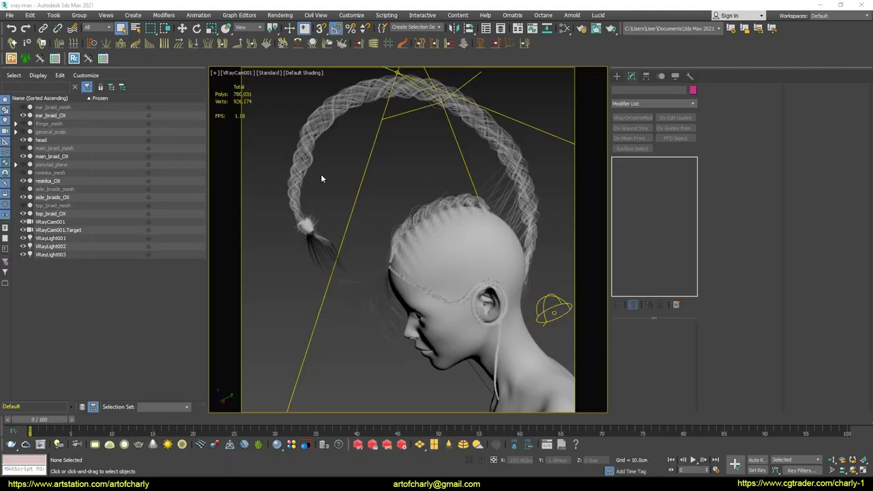
Expand the scalp and ponytail groups and select each _OX hair object, from braids_hair_OX to top_braid_OX.
{"action": "left_click", "coordinate": [349, 161]}
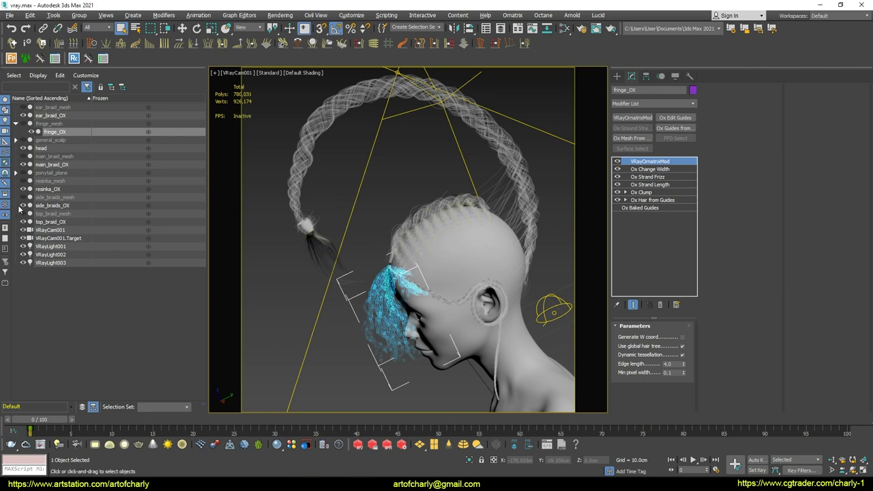
{"action": "left_click", "coordinate": [15, 141]}
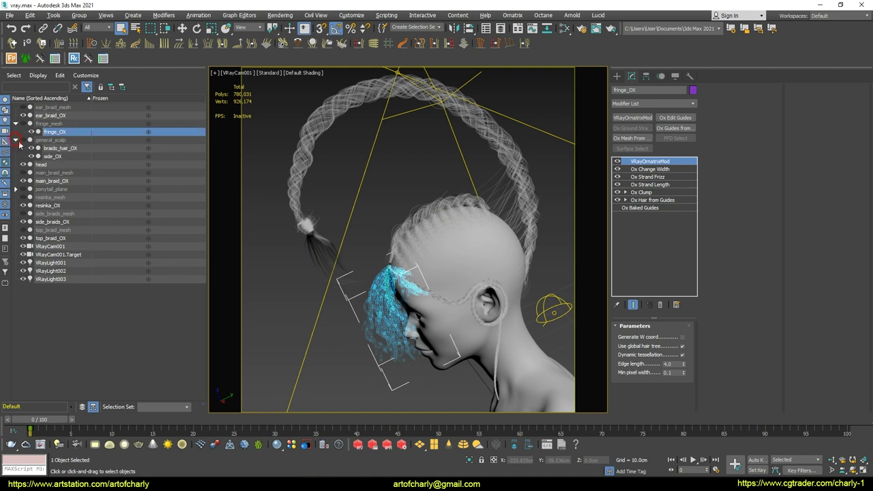
{"action": "left_click", "coordinate": [60, 148]}
{"action": "left_click", "coordinate": [60, 158]}
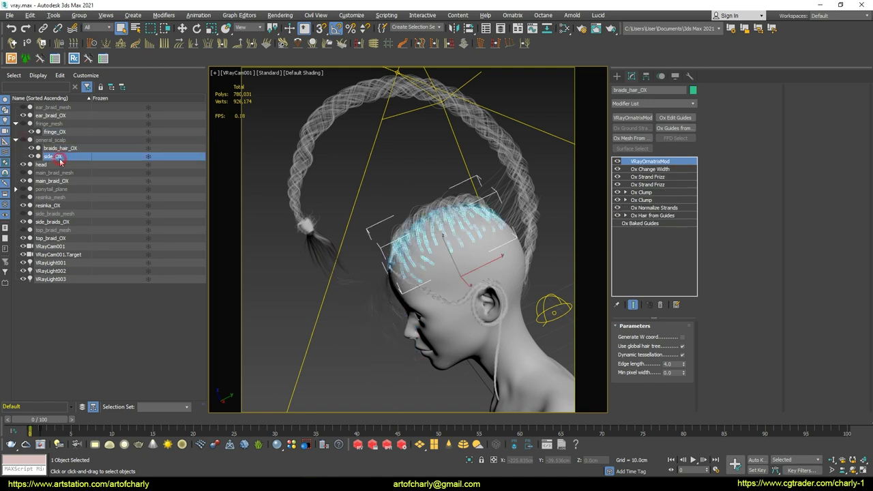
{"action": "left_click", "coordinate": [16, 189]}
{"action": "left_click", "coordinate": [58, 197]}
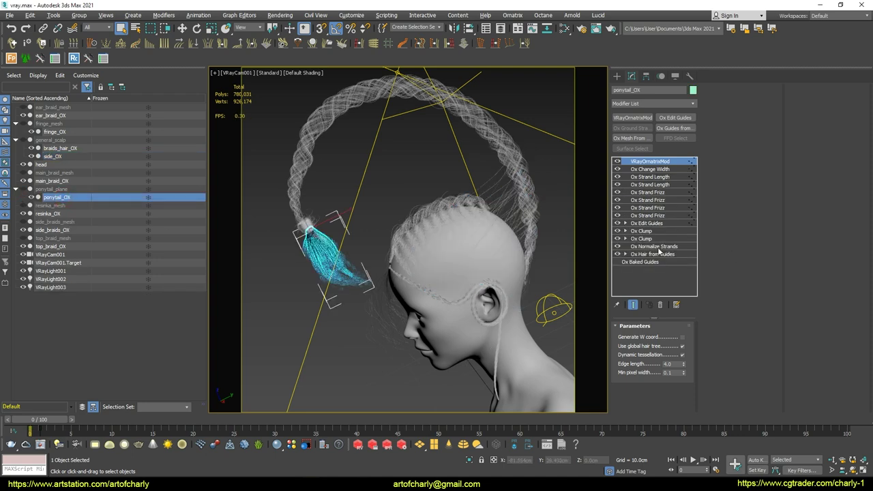
{"action": "left_click", "coordinate": [60, 214]}
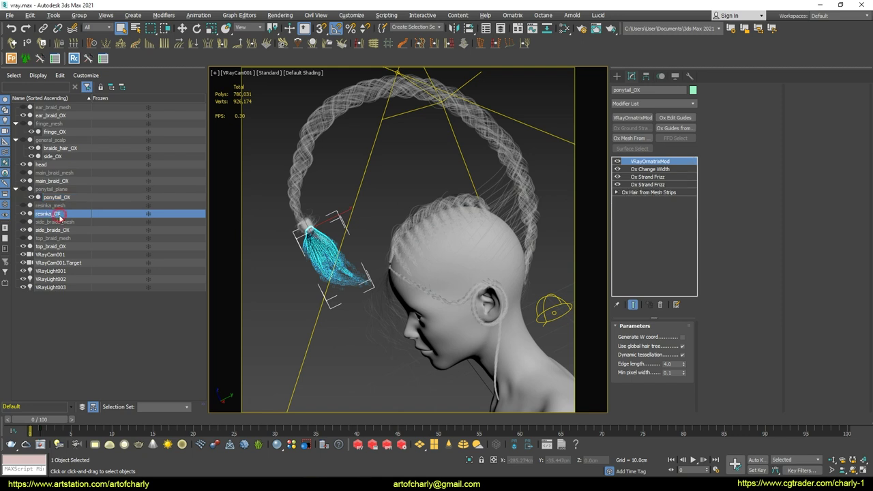
{"action": "left_click", "coordinate": [57, 231]}
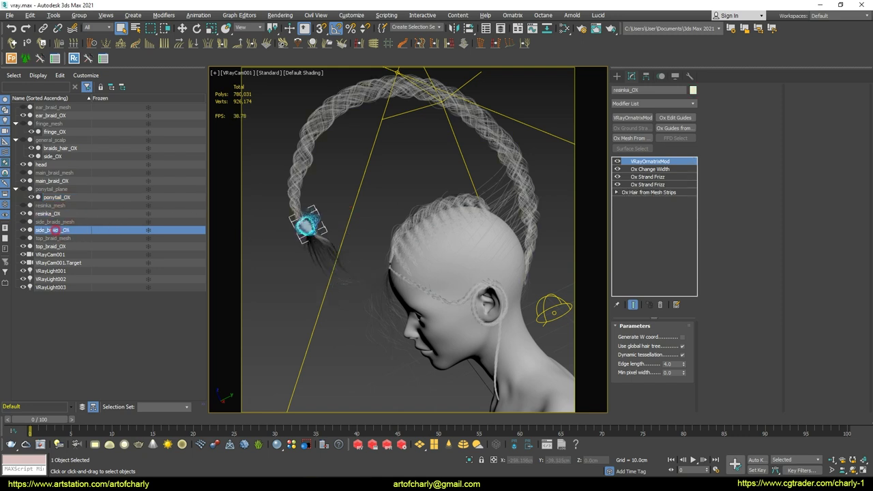
{"action": "left_click", "coordinate": [68, 246]}
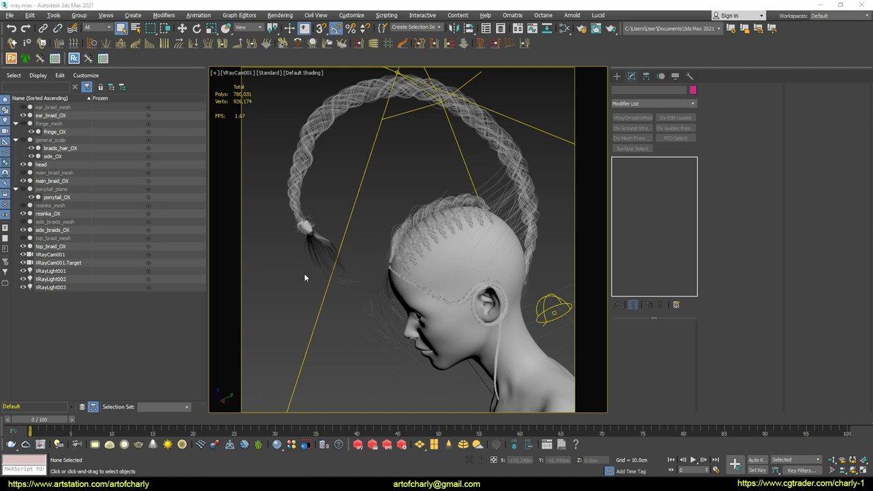
Select the main braid in the viewport twice, clearing the selection each time.
{"action": "left_click", "coordinate": [290, 182]}
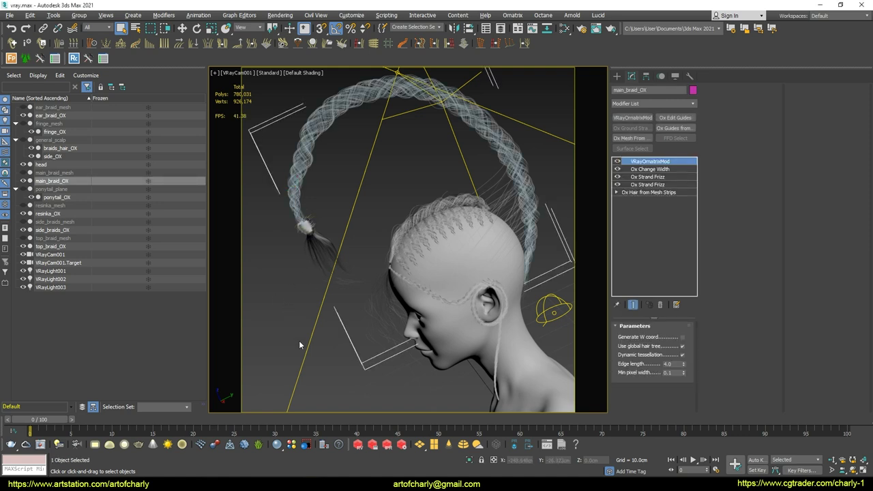
{"action": "left_click", "coordinate": [330, 369]}
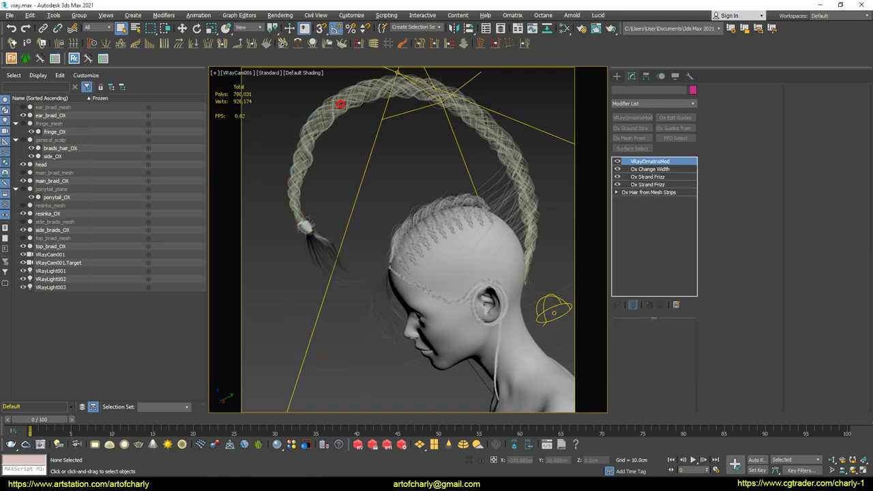
{"action": "left_click", "coordinate": [340, 105]}
{"action": "left_click", "coordinate": [348, 358]}
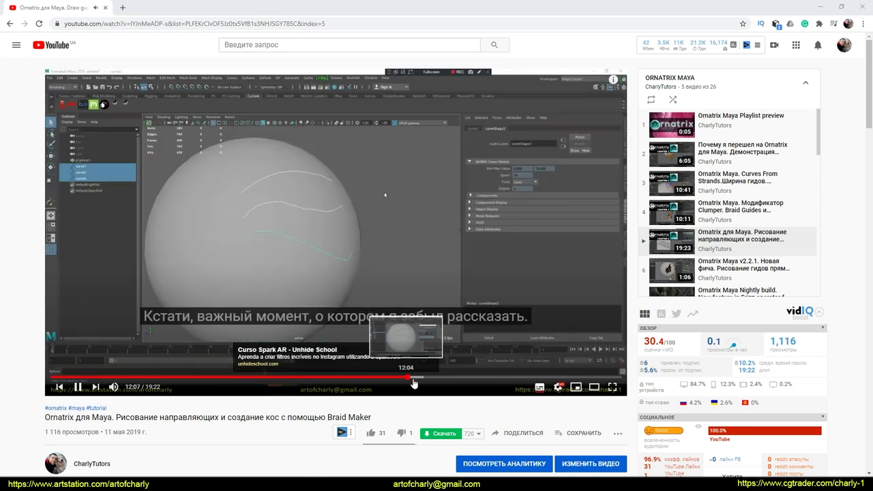
Jump the braid tutorial to the Braid Editor part at 13:05, pause it, and return to vray.max.
{"action": "left_click", "coordinate": [436, 377]}
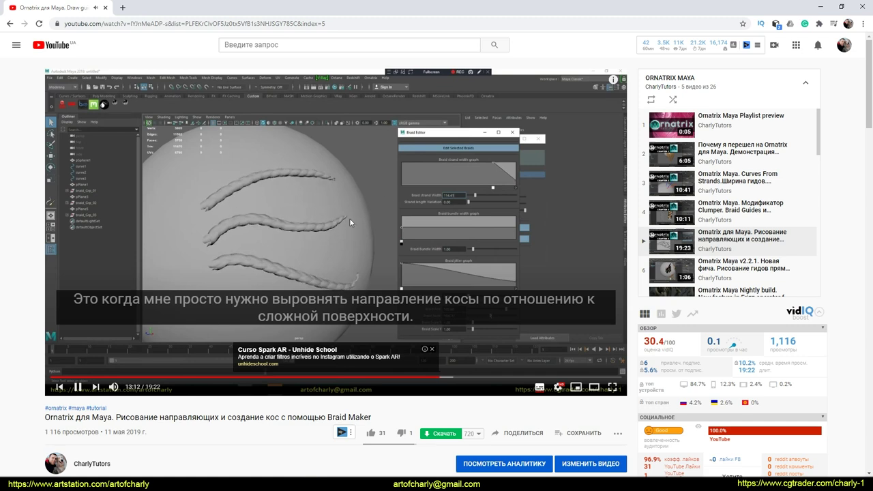
{"action": "key", "text": "space"}
{"action": "mouse_move", "coordinate": [361, 484]}
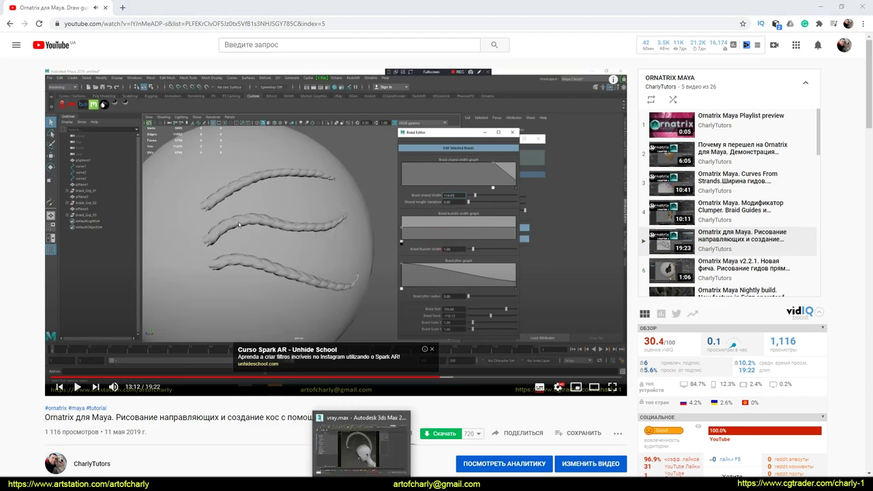
{"action": "left_click", "coordinate": [360, 443]}
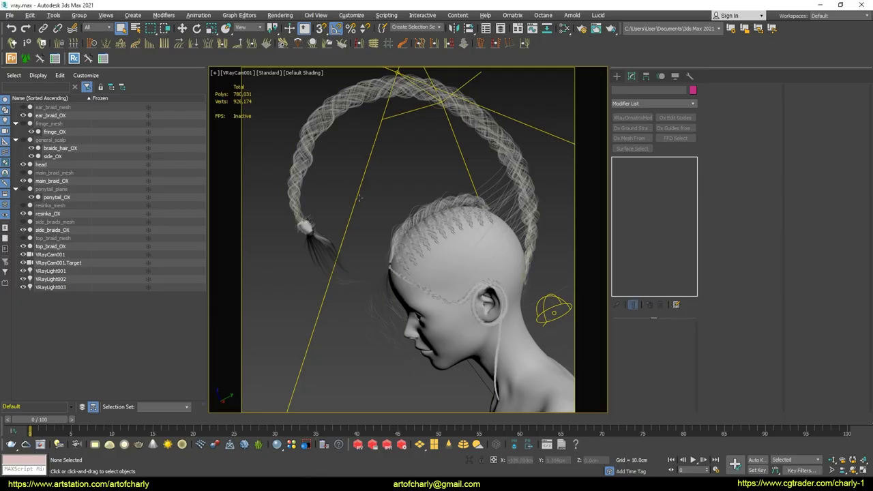
Check main_braid_OX and top_braid_OX, clear the selection, then swap VRayCam001 for Perspective view.
{"action": "left_click", "coordinate": [289, 182]}
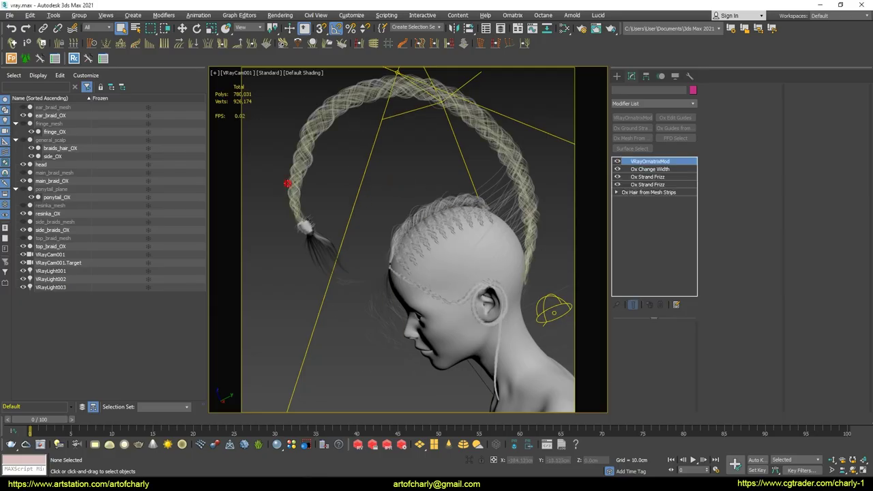
{"action": "left_click", "coordinate": [348, 169]}
{"action": "left_click", "coordinate": [411, 219]}
{"action": "left_click", "coordinate": [361, 194]}
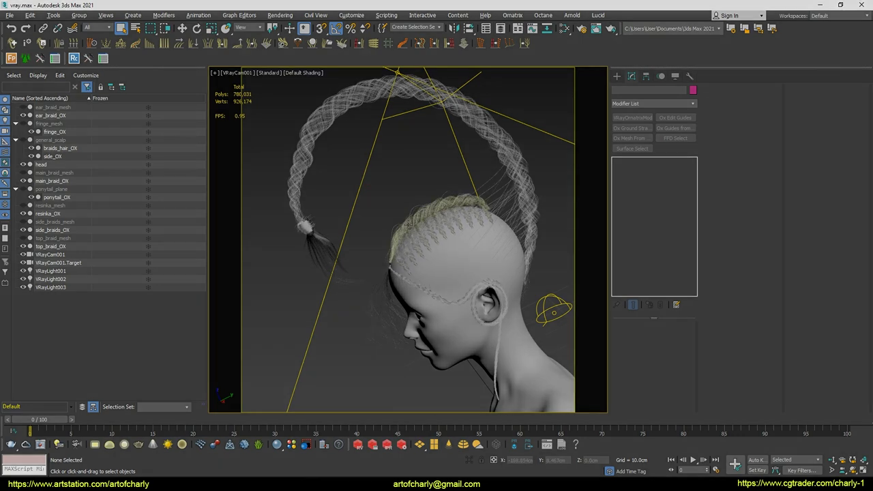
{"action": "key", "text": "p"}
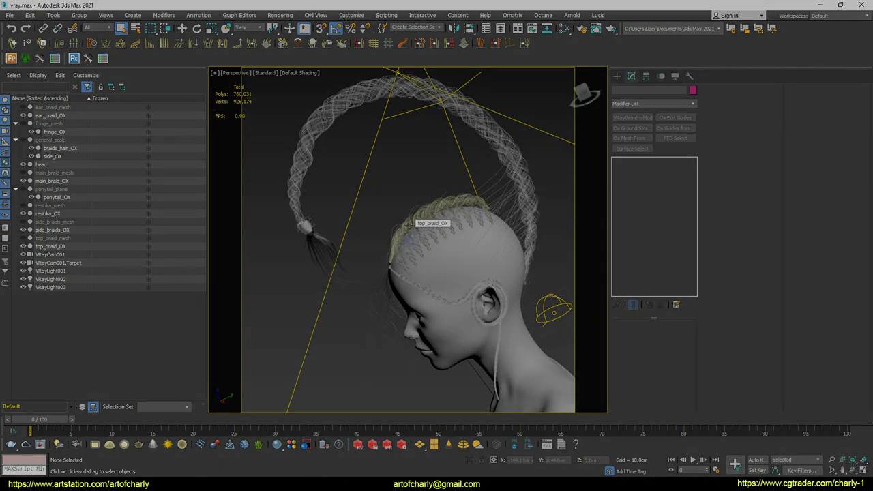